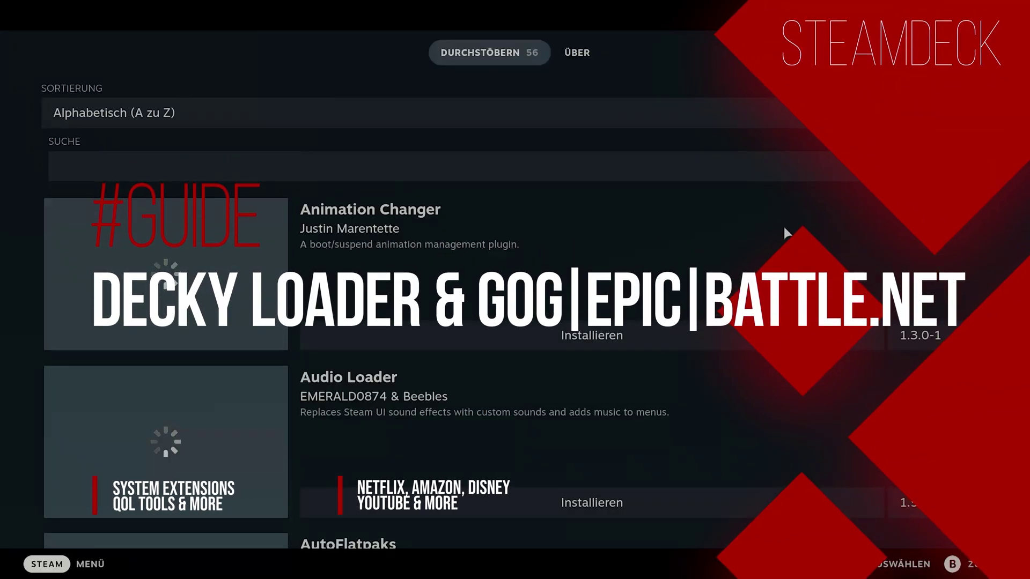
scroll(683, 207, down, 8)
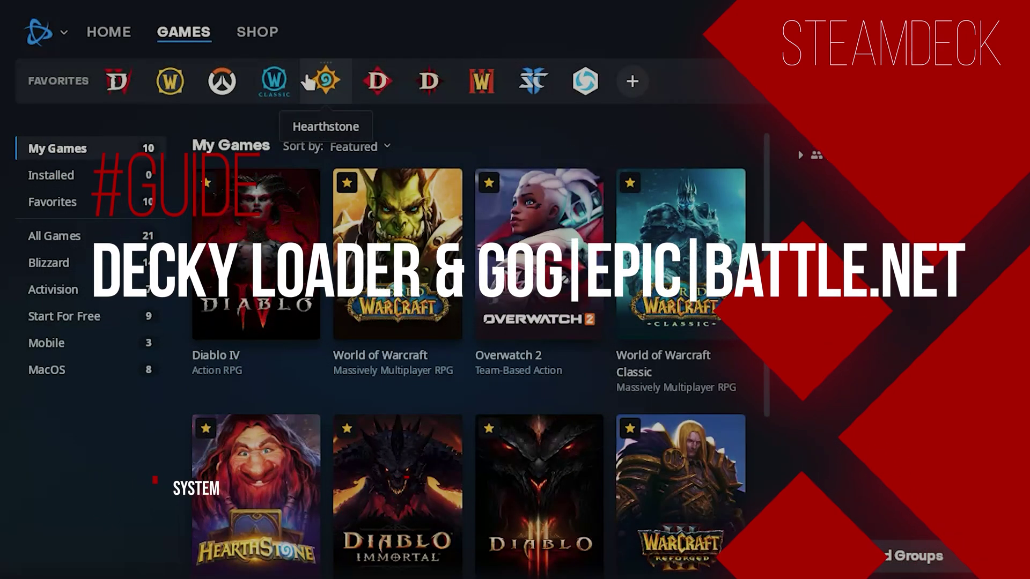
click(585, 81)
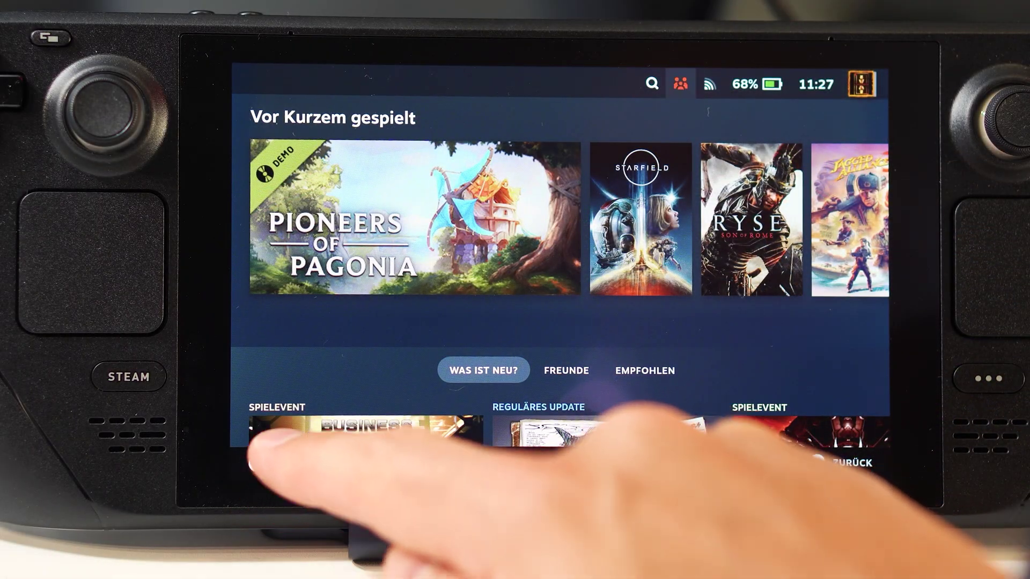
Step: Switch the Steam Deck from gaming mode to desktop mode
click(268, 462)
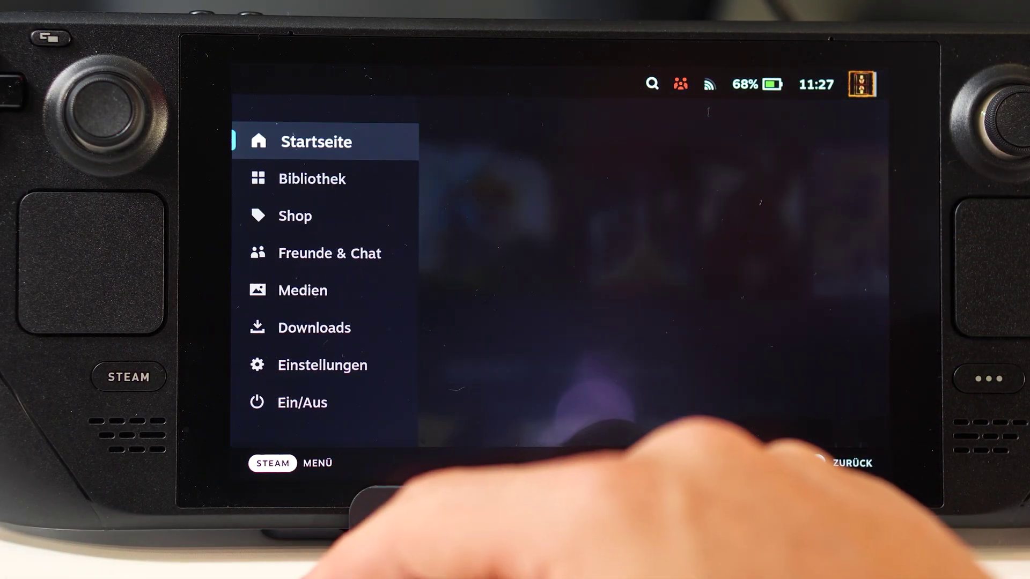
click(310, 397)
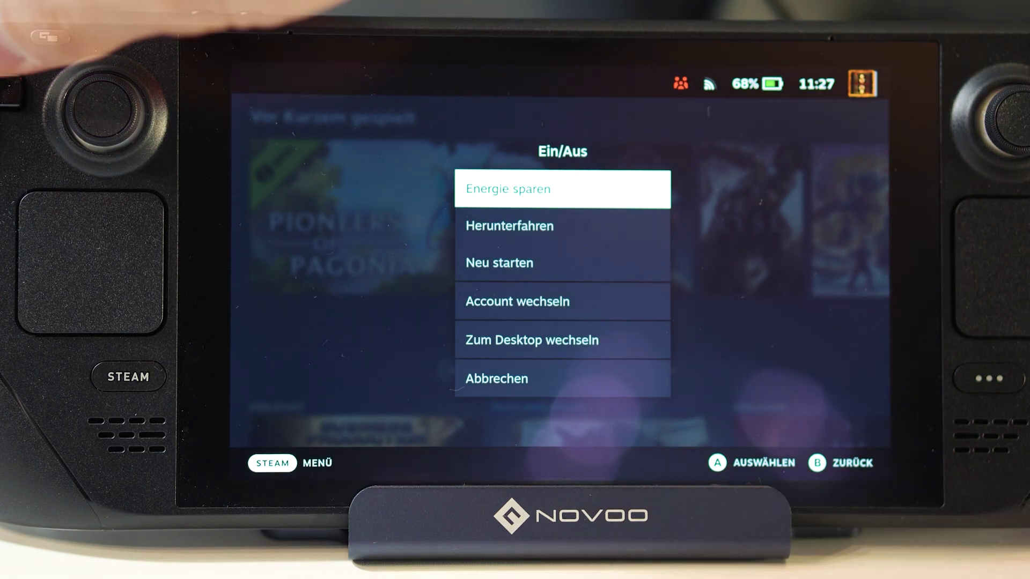
key(Down)
key(Down)
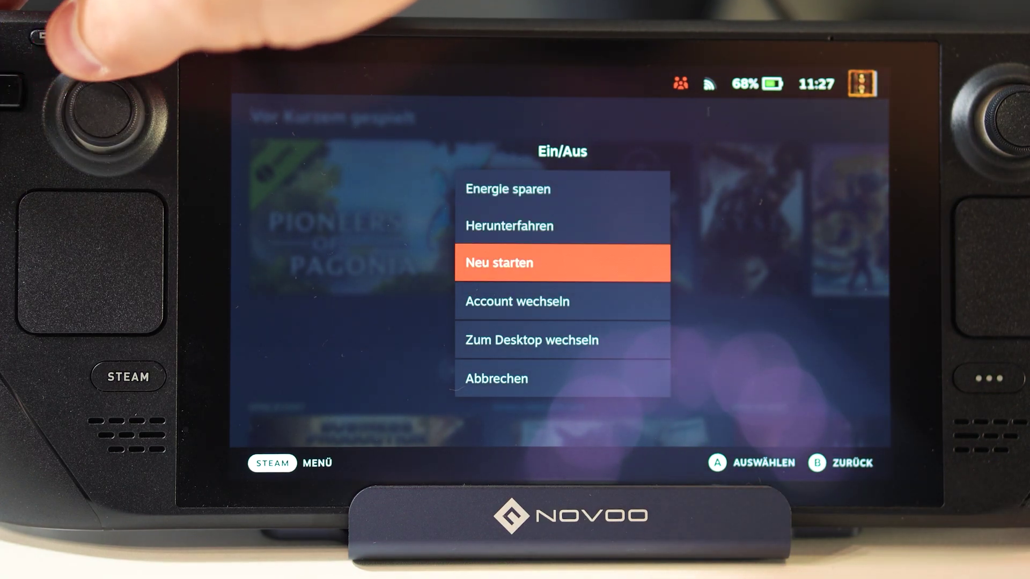
key(Down)
key(Down)
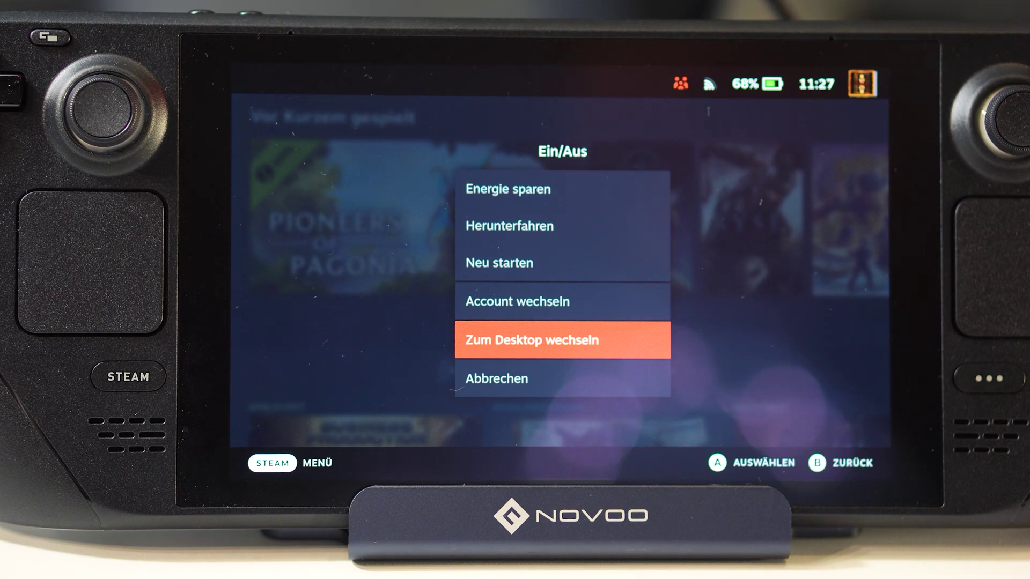
key(Return)
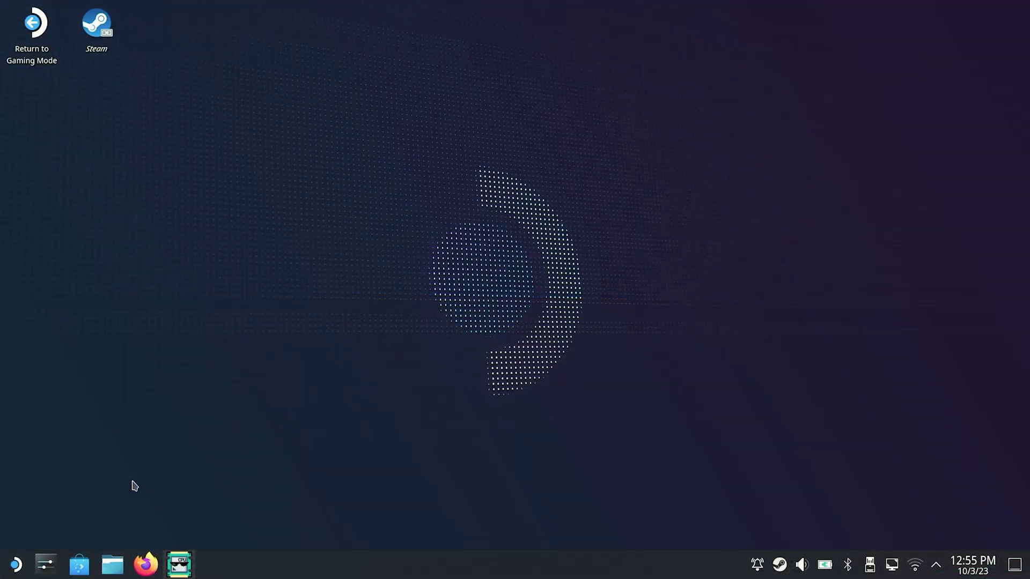
Step: Open a Konsole terminal from the system applications and reposition its window on the desktop
click(16, 564)
mouse_move(48, 496)
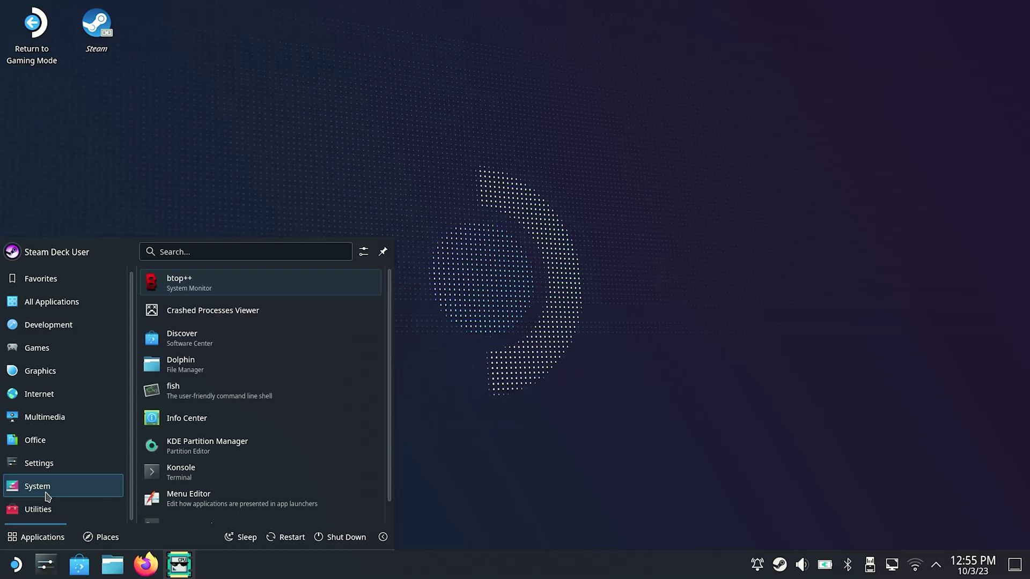
click(273, 472)
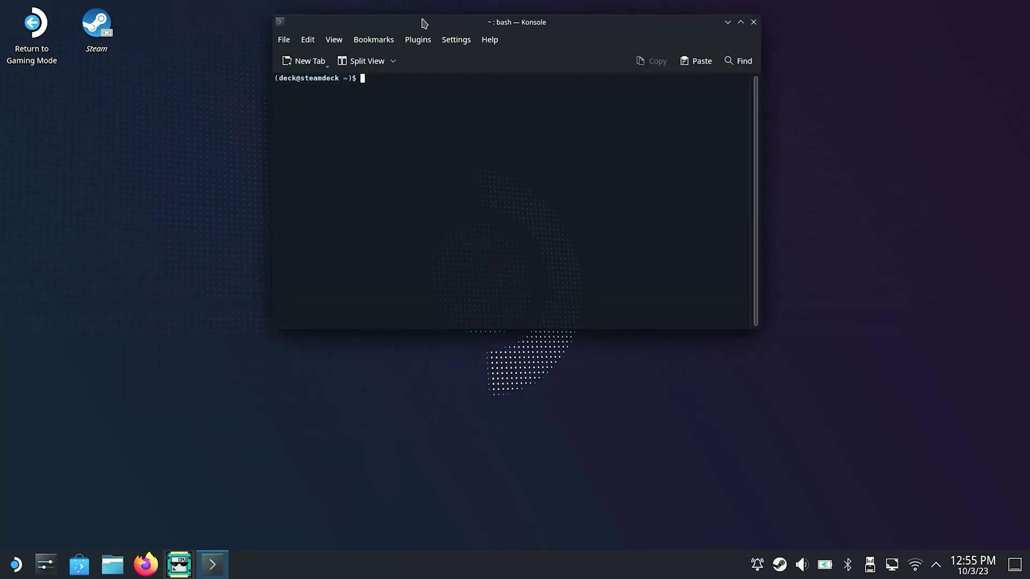
drag(423, 23, 409, 123)
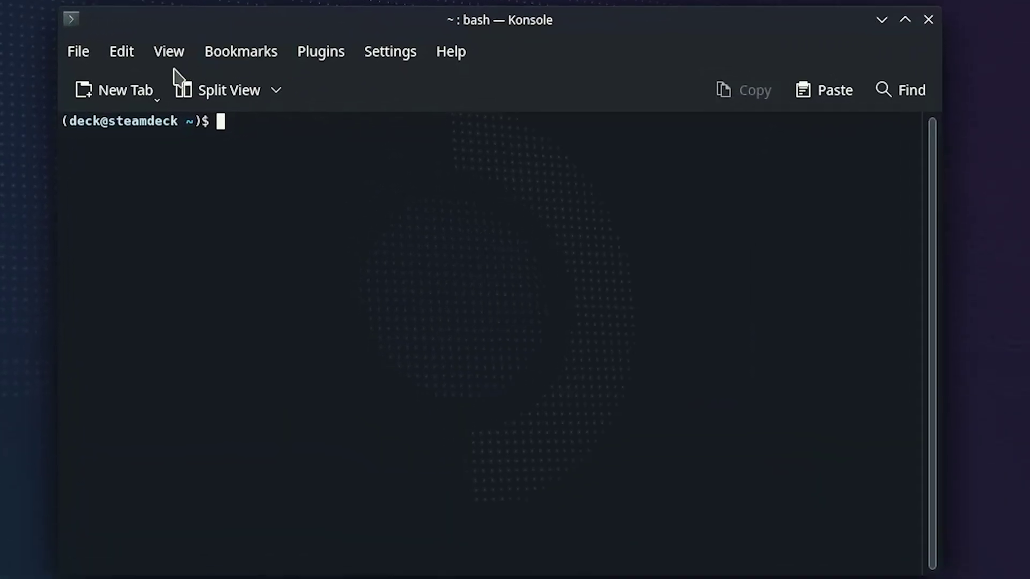
Step: Run passwd in the terminal and enter the current and the new password for the system account
text(passwd)
key(Return)
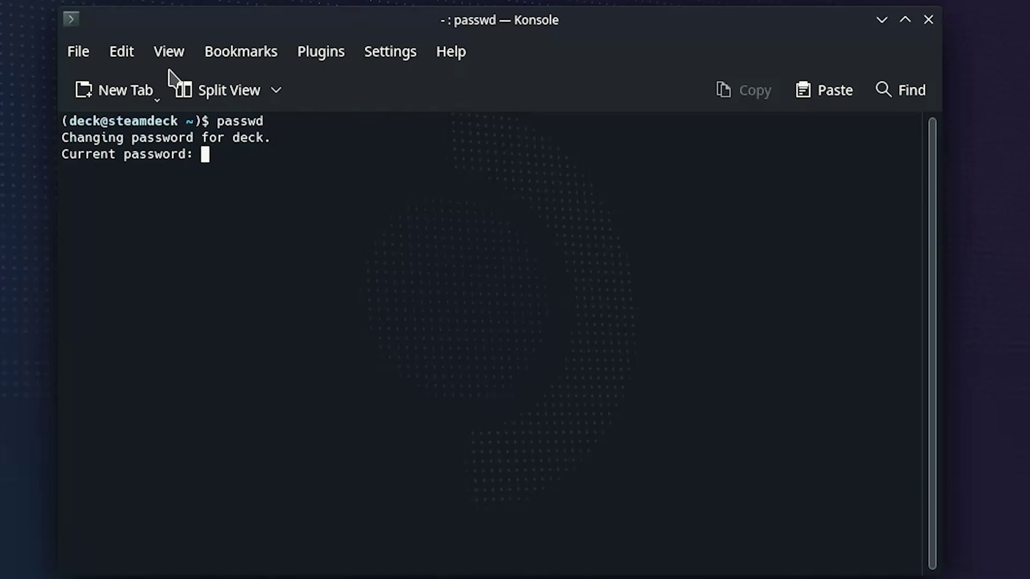
key(Return)
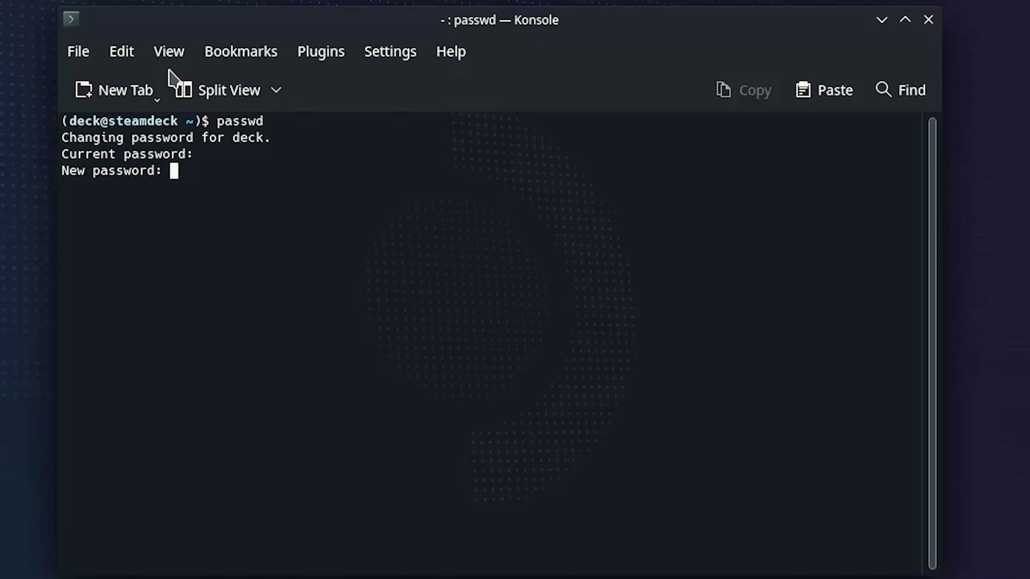
key(Return)
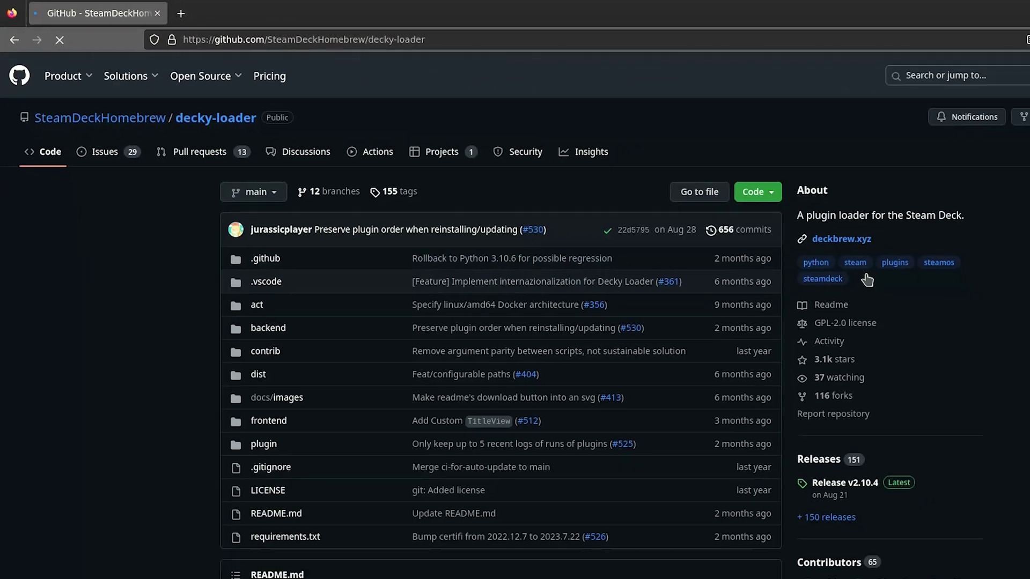
Step: Download the Decky Loader installer from the README of its GitHub repository and show it in the Downloads folder
scroll(890, 224, down, 8)
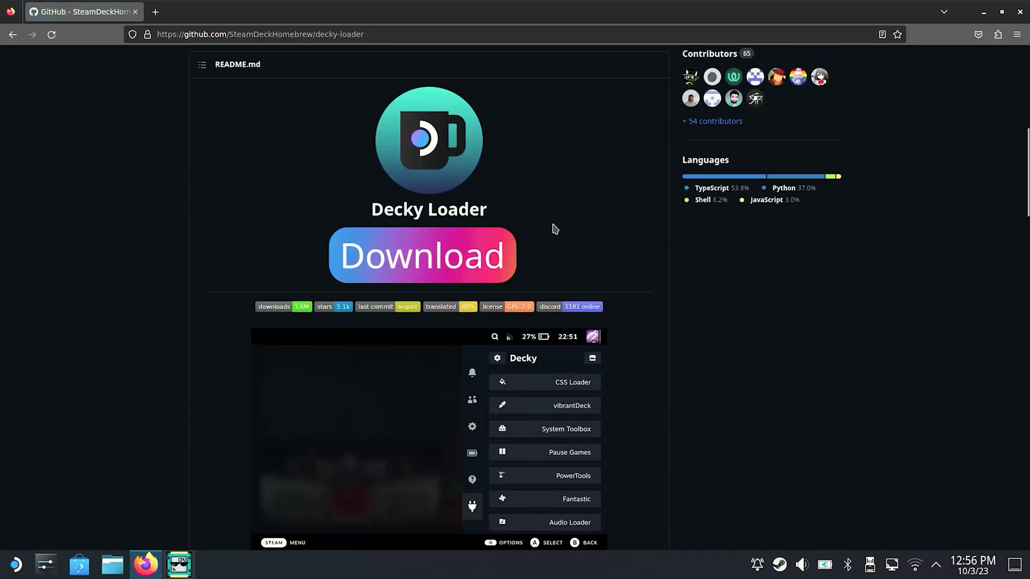
click(421, 261)
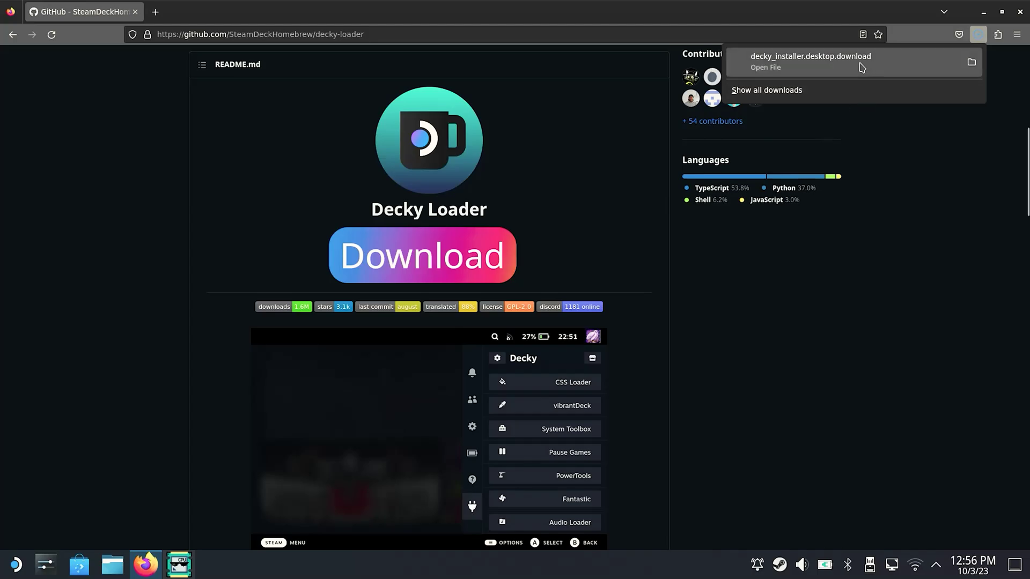
click(857, 69)
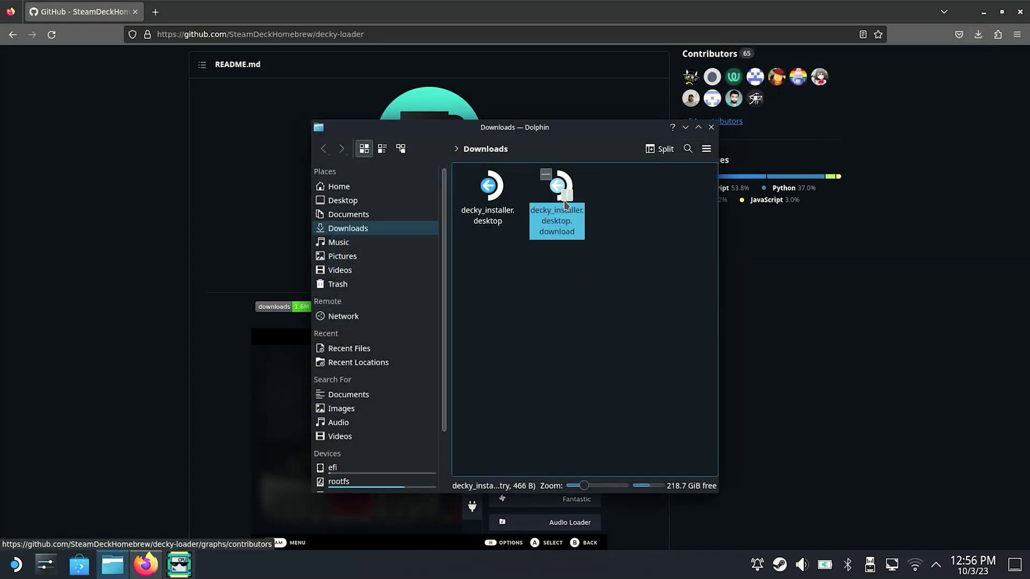
Step: Rename decky_installer.desktop.download to decky_installer.desktop, overwriting the existing file of that name
click(475, 204)
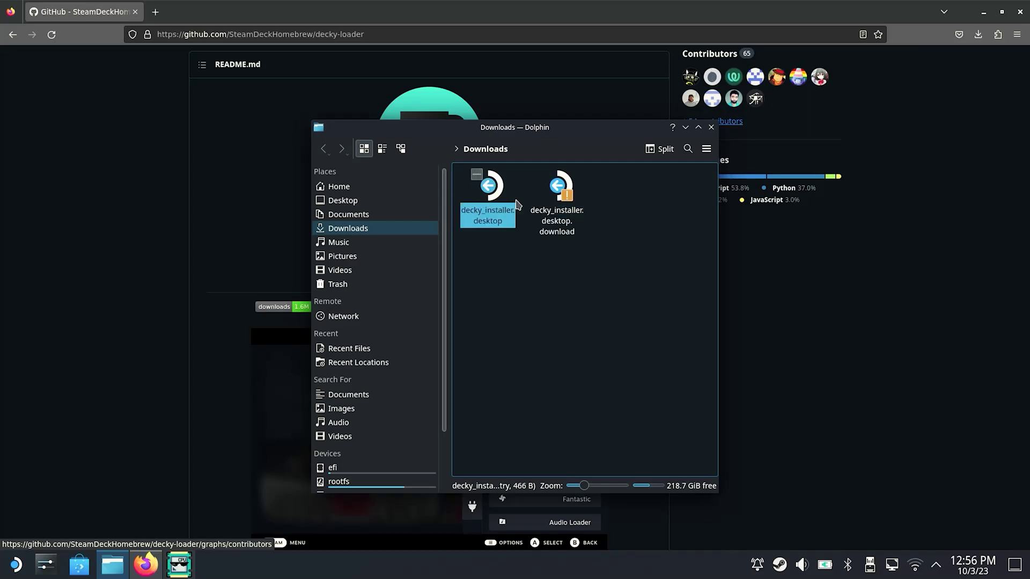
click(573, 202)
right_click(570, 224)
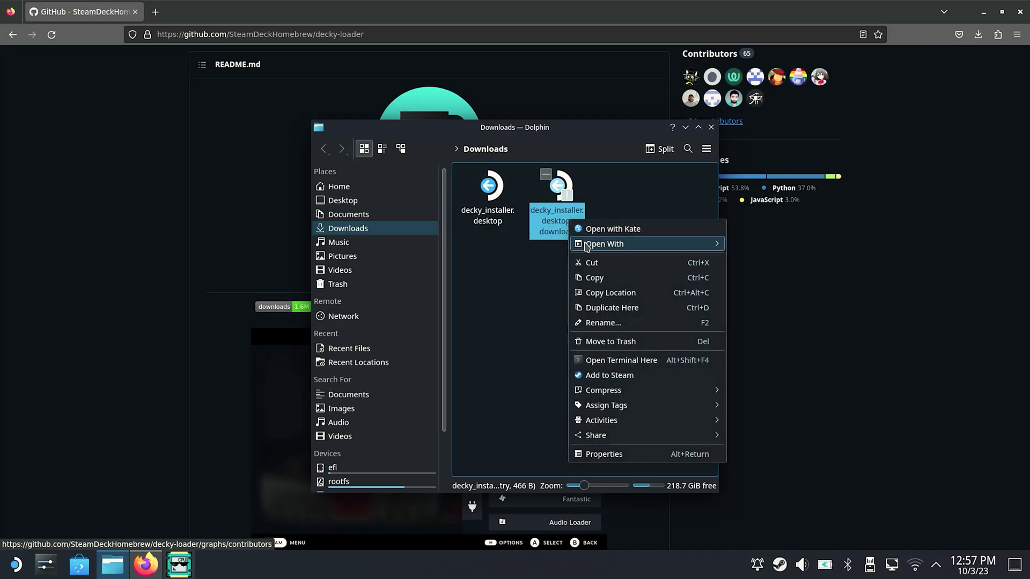
click(597, 324)
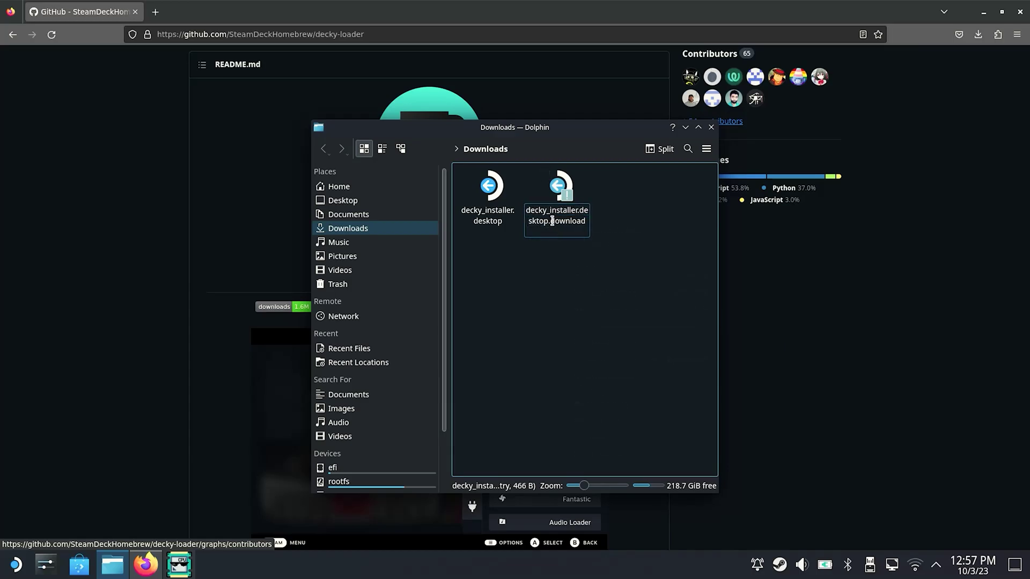
drag(548, 220, 585, 223)
key(BackSpace)
key(BackSpace)
key(Return)
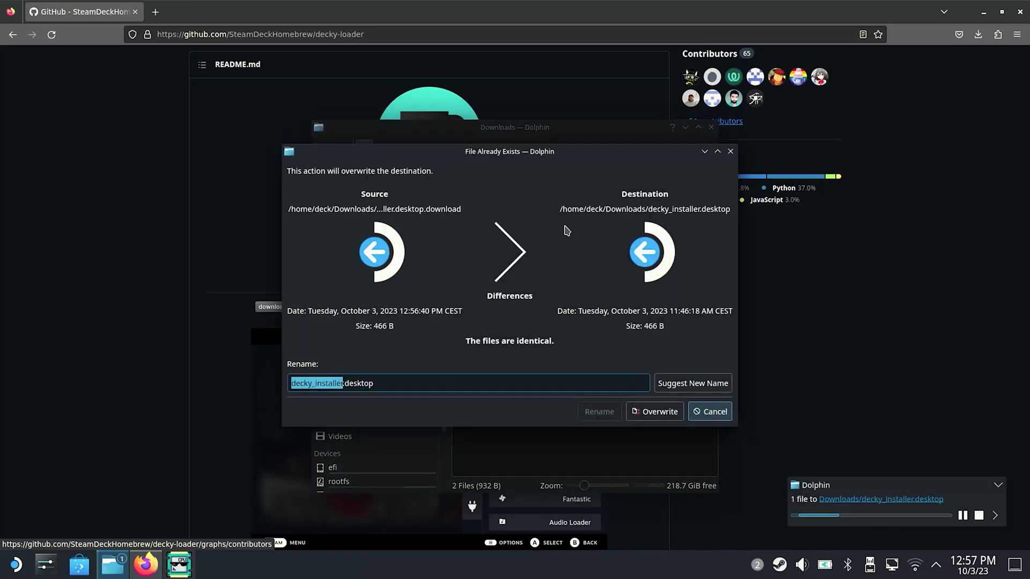
click(658, 412)
click(622, 361)
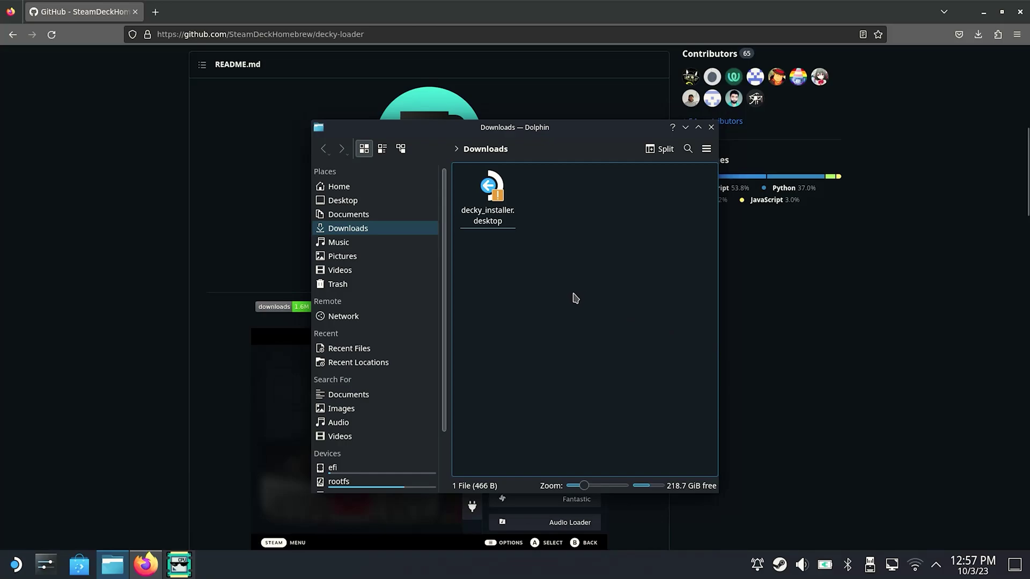
Step: Execute decky_installer.desktop from the Downloads folder and allow the Install Decky program to start
double_click(495, 195)
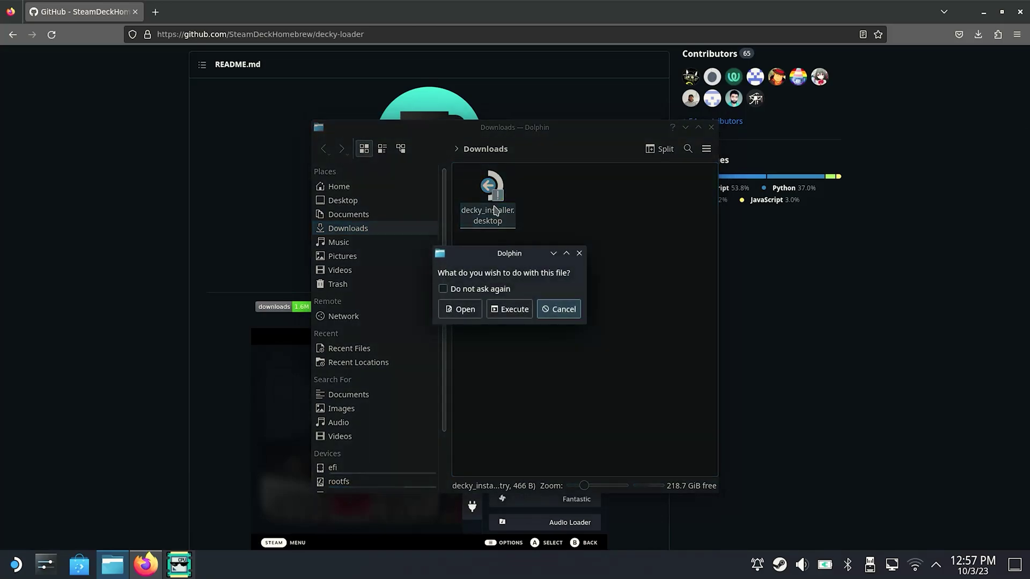
click(509, 310)
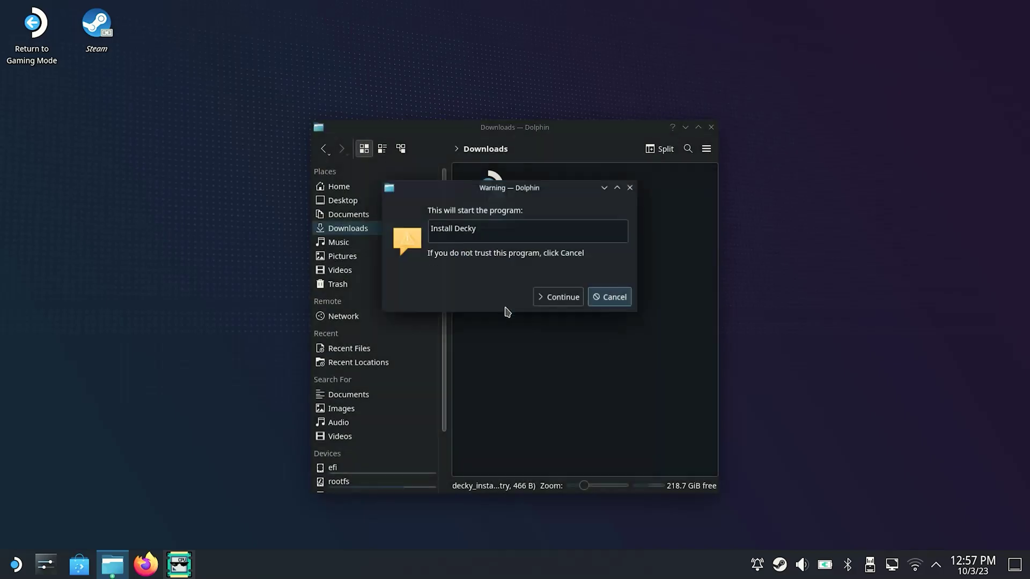
click(561, 300)
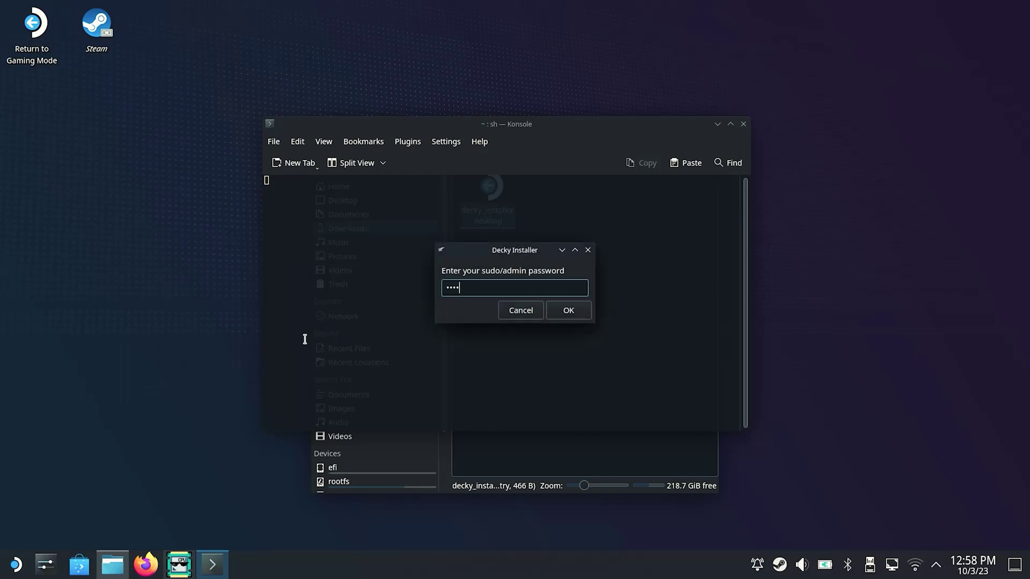
Step: Enter the sudo password in the Decky Installer, update to the latest release and close the installer
key(Return)
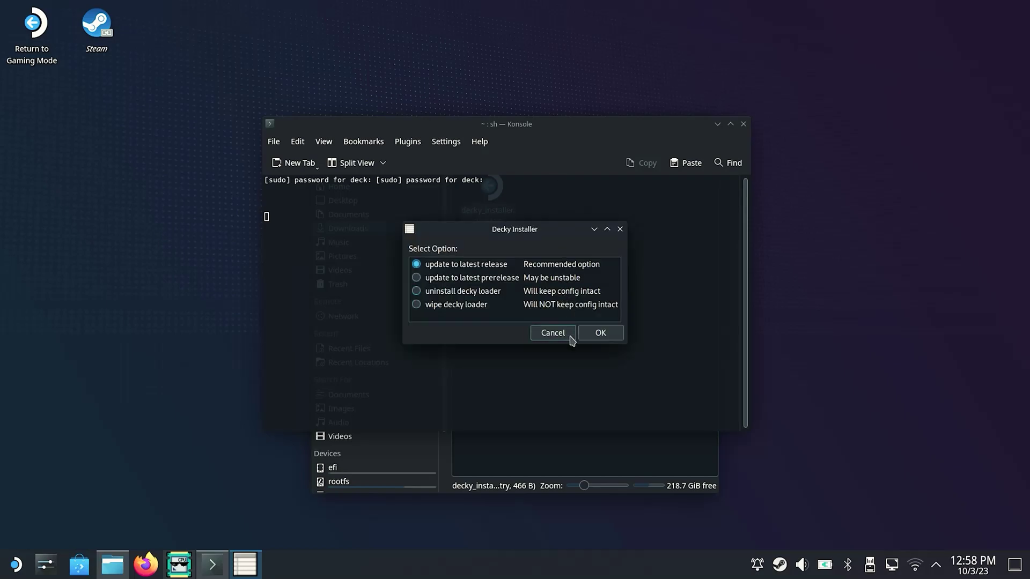
click(591, 331)
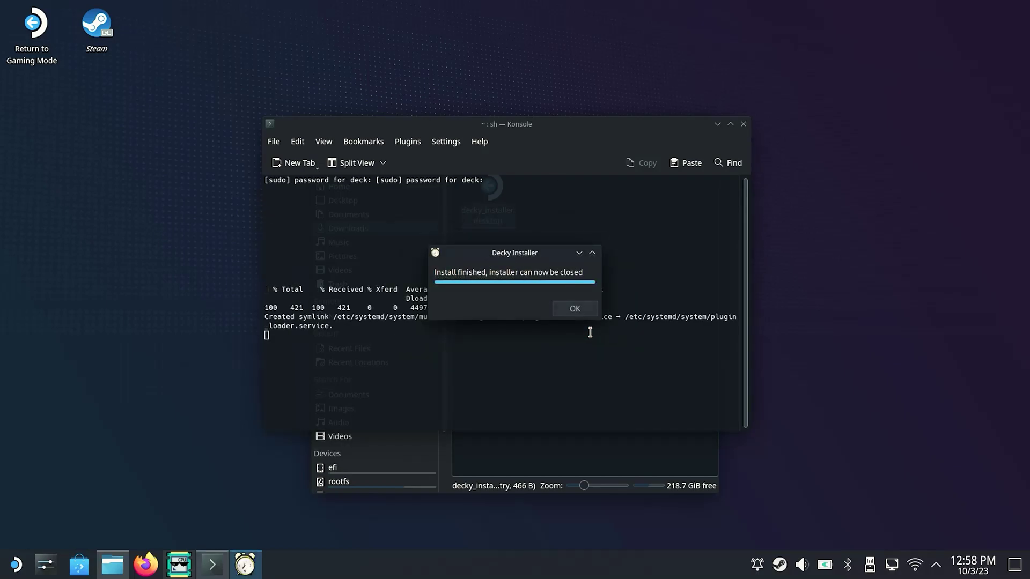
click(581, 308)
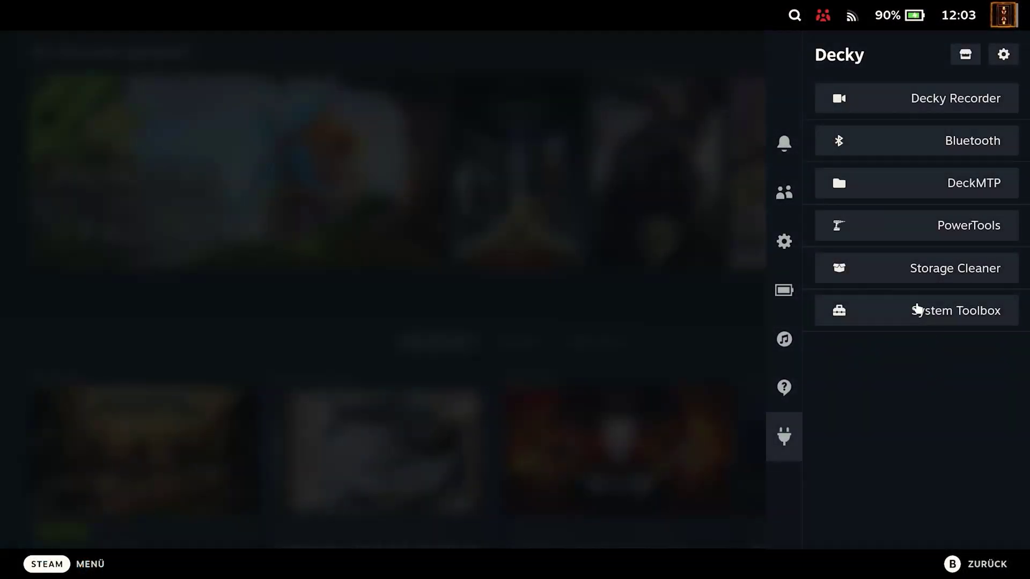
Step: View the services and settings offered by the System Toolbox plugin and return to the Decky plugin list
click(917, 310)
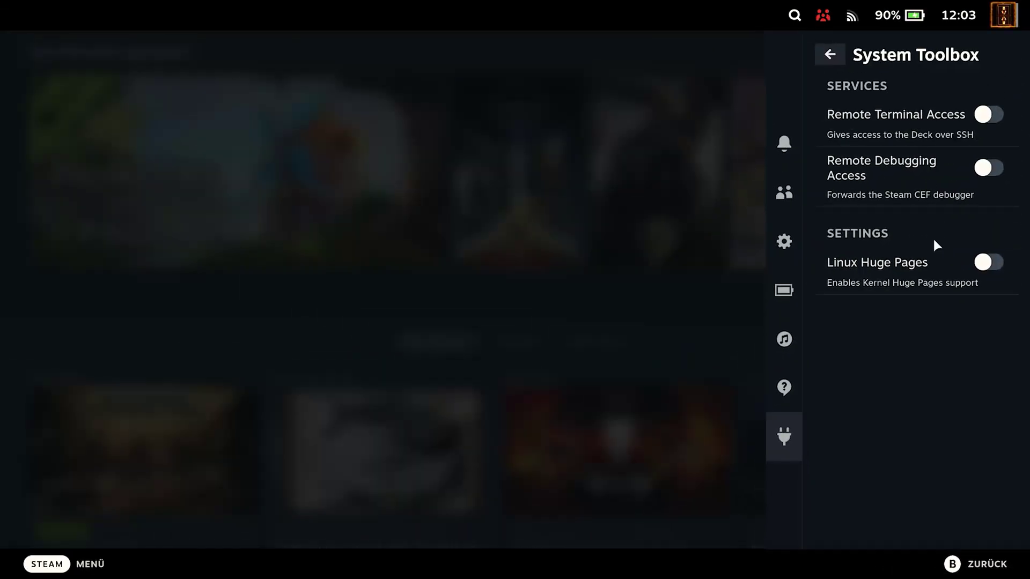
click(829, 54)
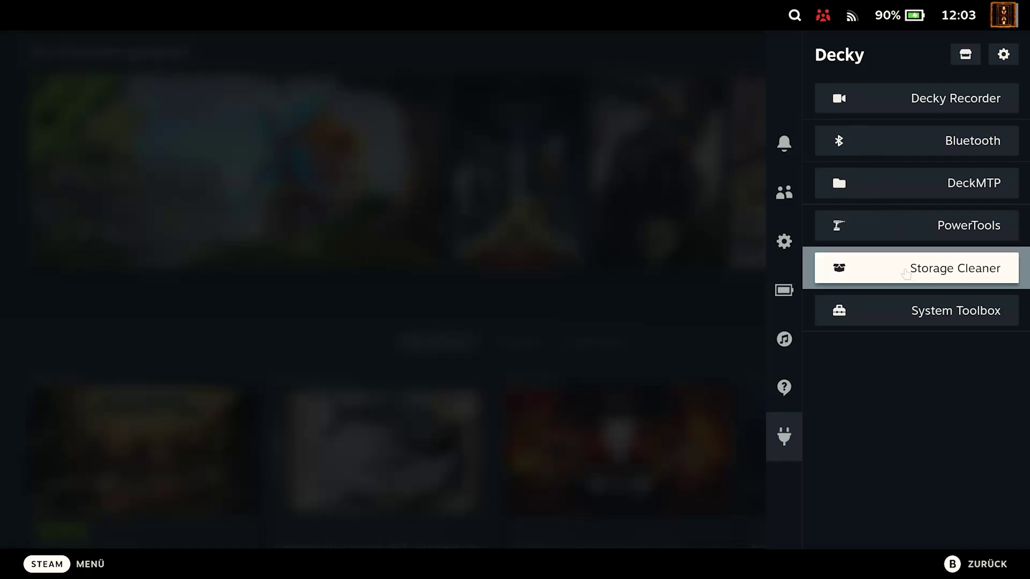
Step: Clear only the shader cache of Jagged Alliance 3 with the Storage Cleaner plugin
click(907, 270)
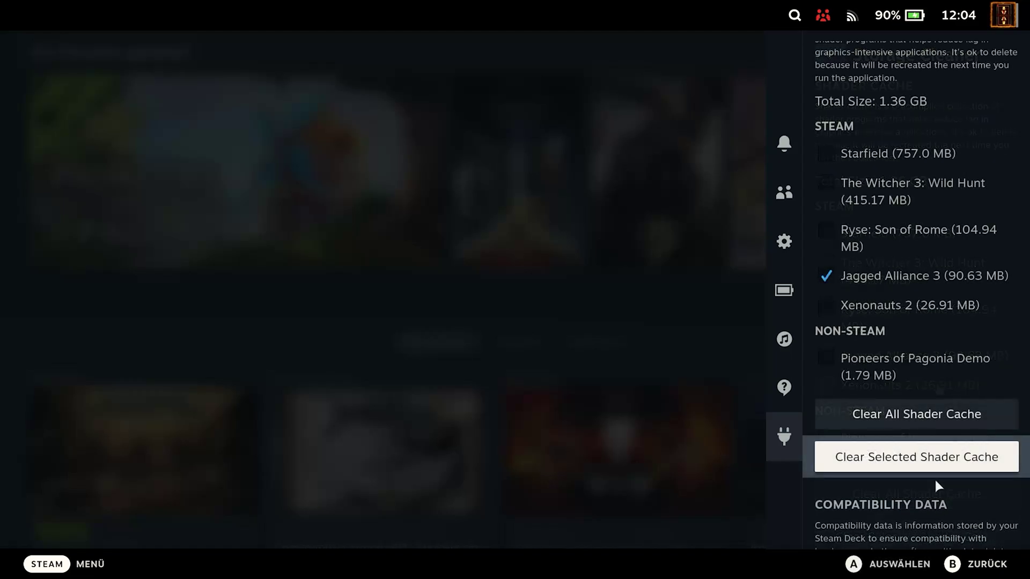
click(931, 464)
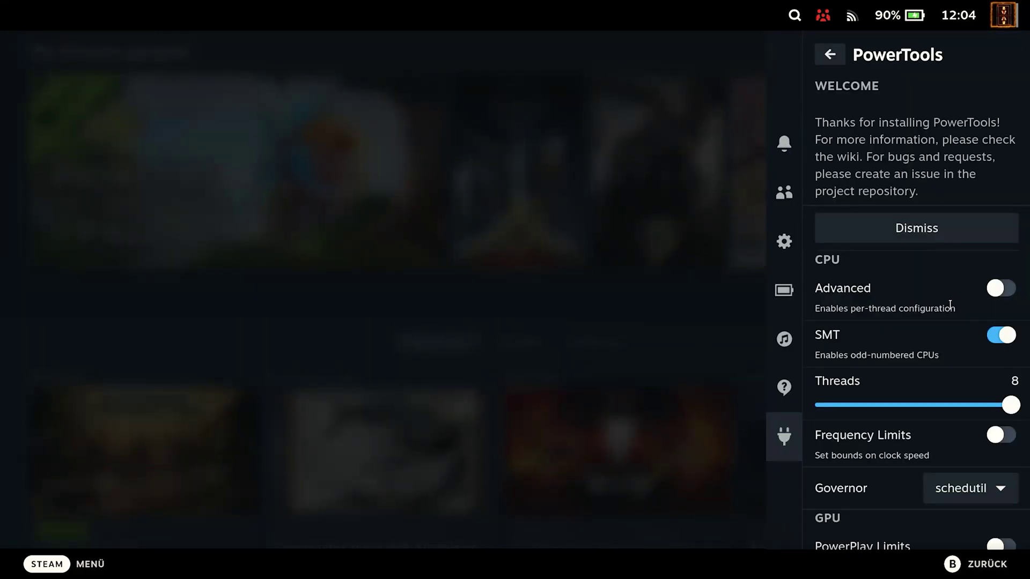
Step: Examine the CPU, GPU, battery and miscellaneous settings of the PowerTools plugin and return to the Decky plugin list
scroll(950, 304, down, 1)
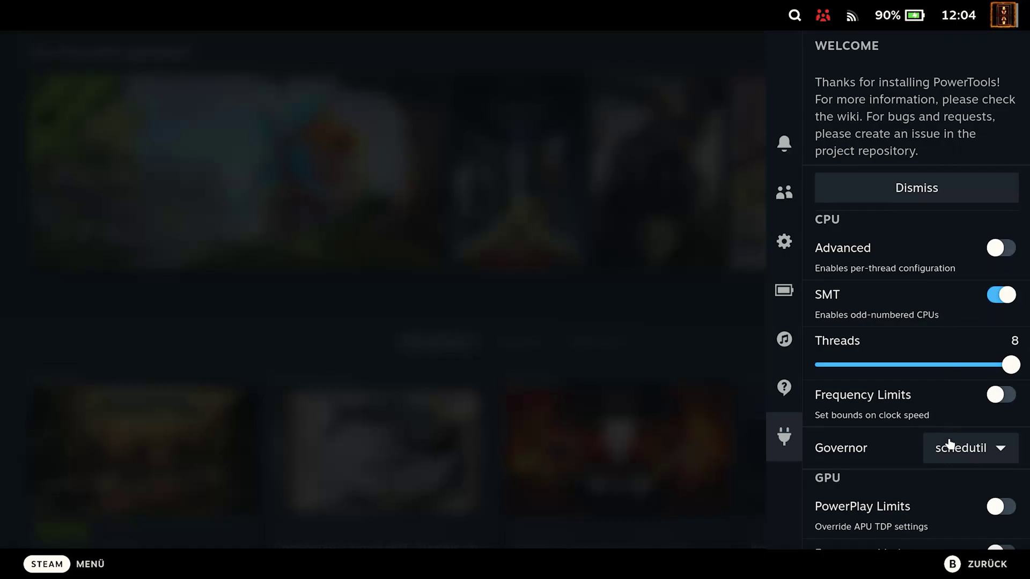
scroll(933, 413, down, 6)
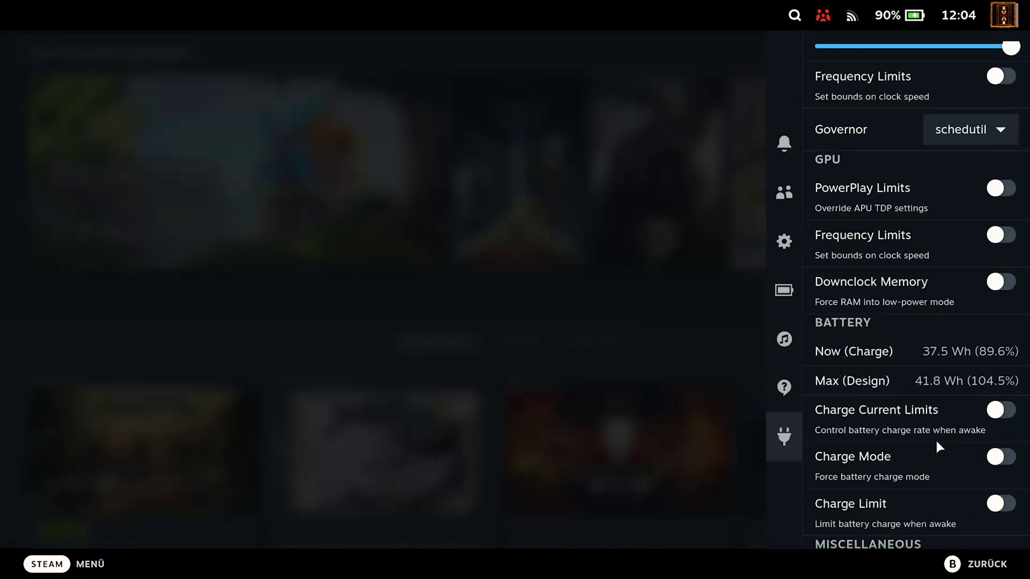
scroll(938, 437, down, 3)
scroll(938, 437, down, 4)
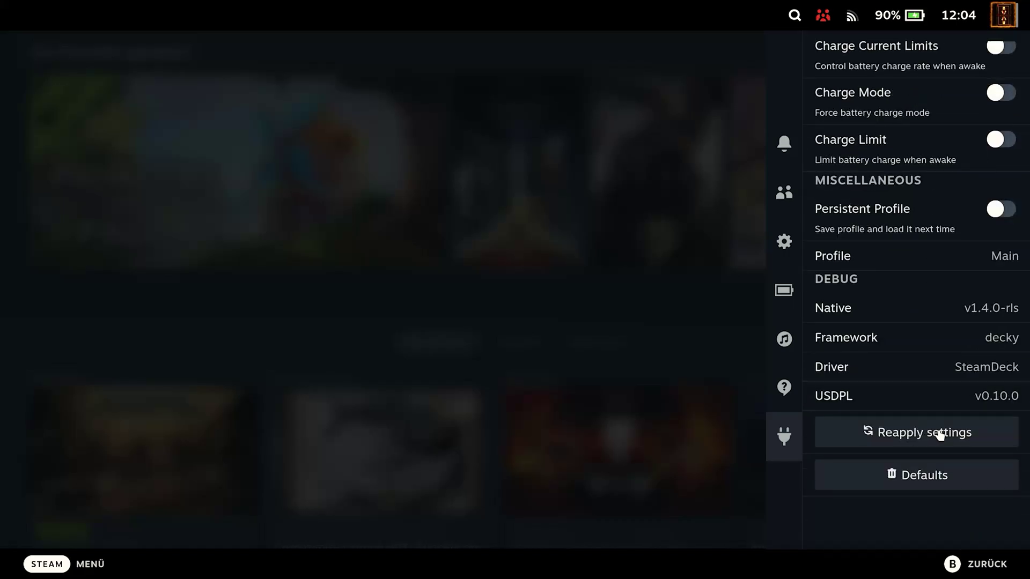
key(Escape)
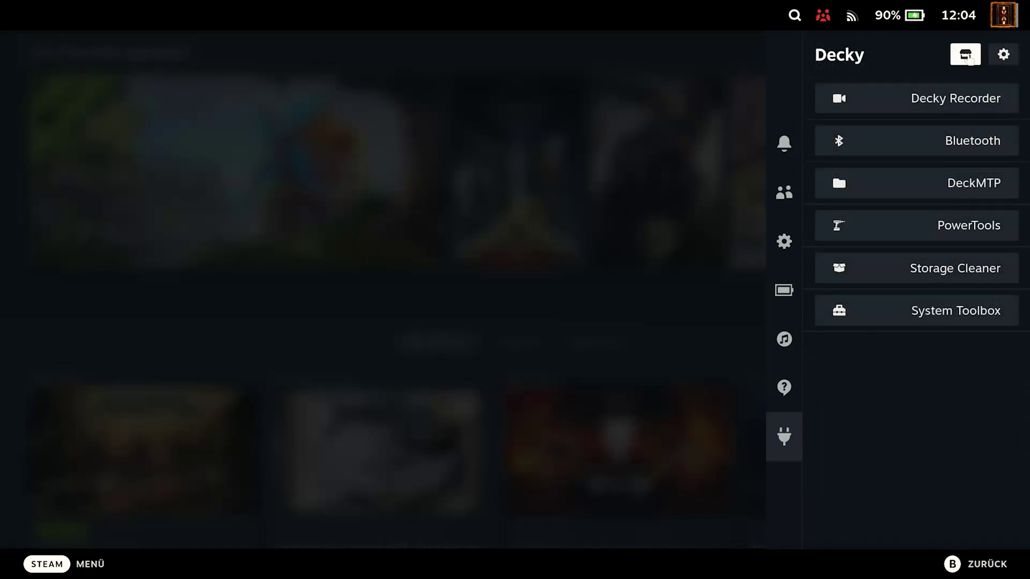
Step: Open the Decky plugin store and browse the alphabetical list of available plugins
click(967, 56)
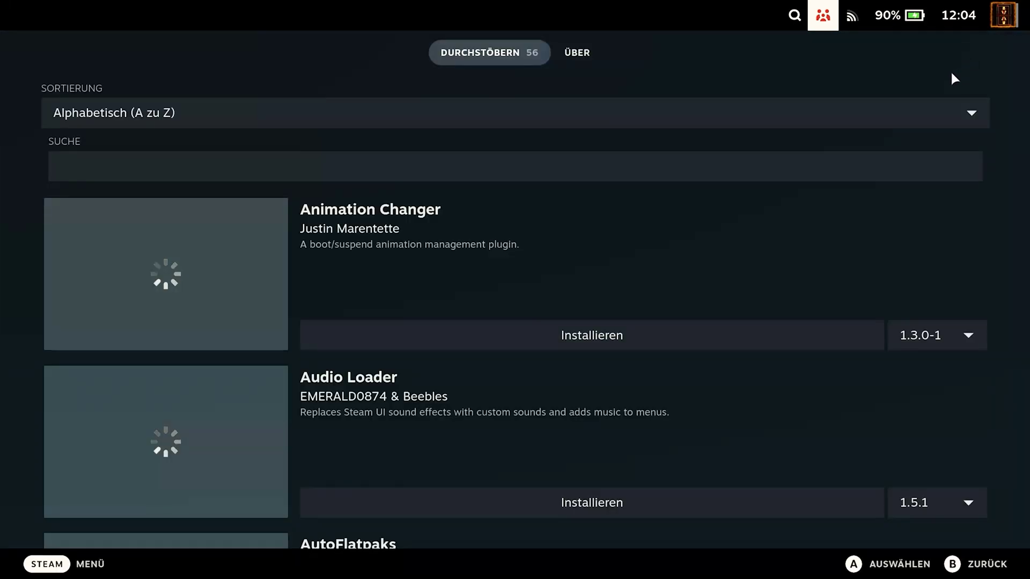
scroll(681, 207, down, 8)
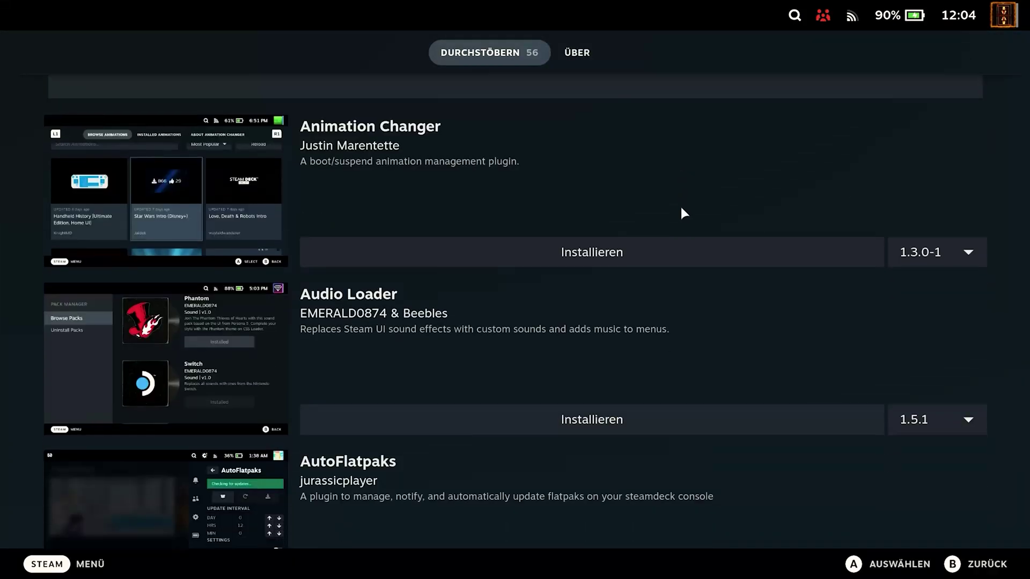
scroll(692, 198, down, 8)
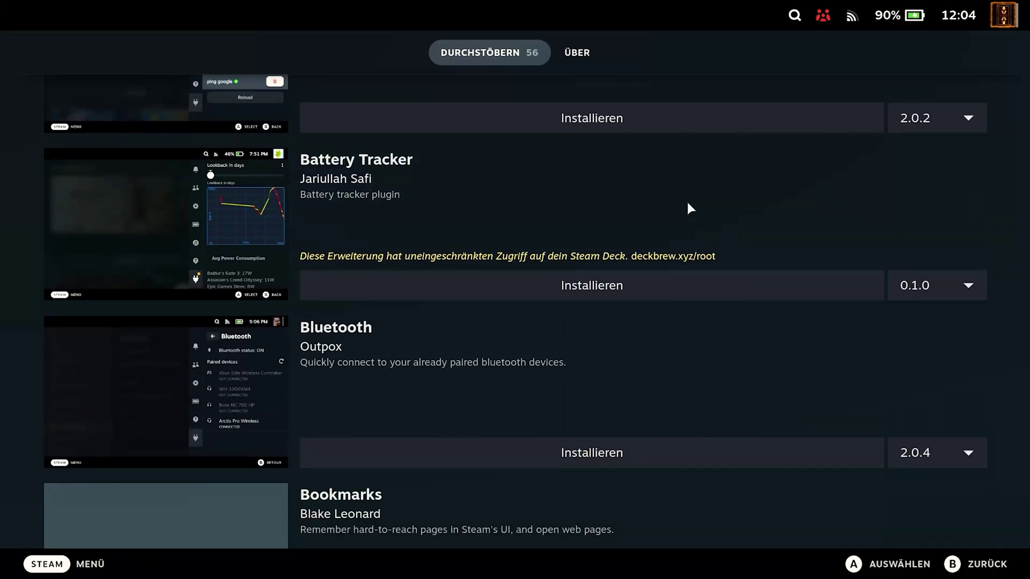
scroll(689, 208, down, 8)
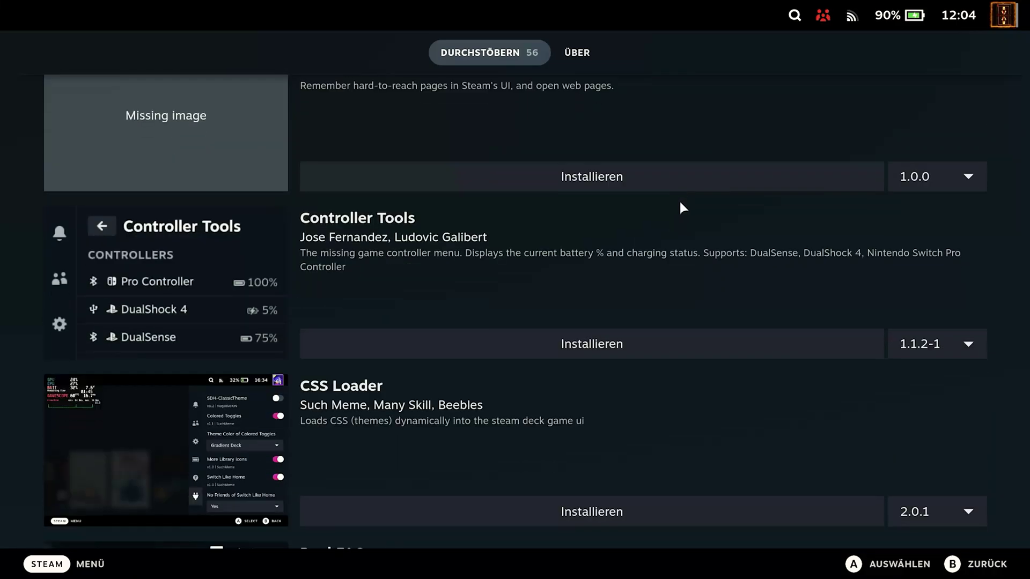
scroll(683, 208, down, 12)
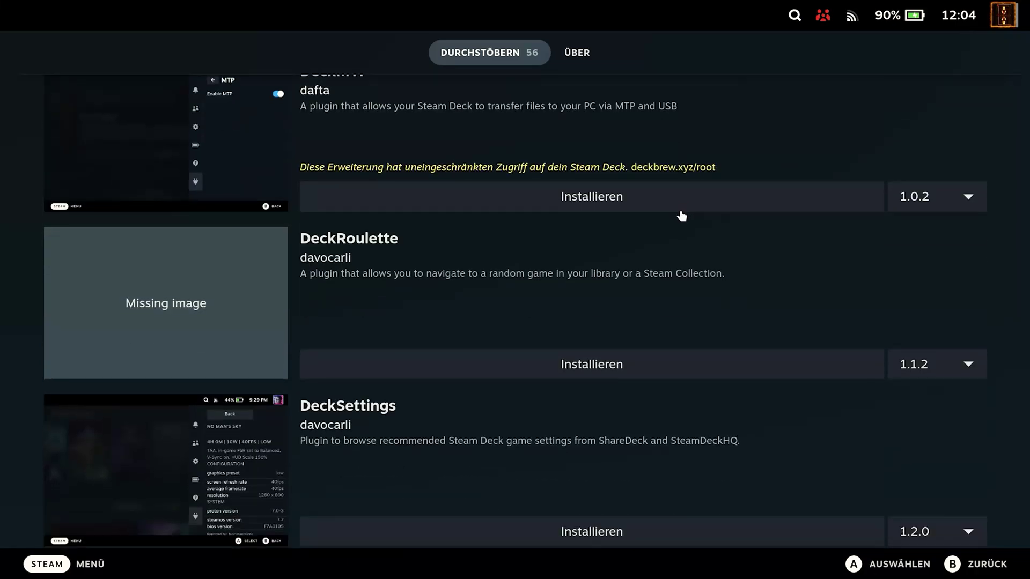
scroll(680, 212, down, 7)
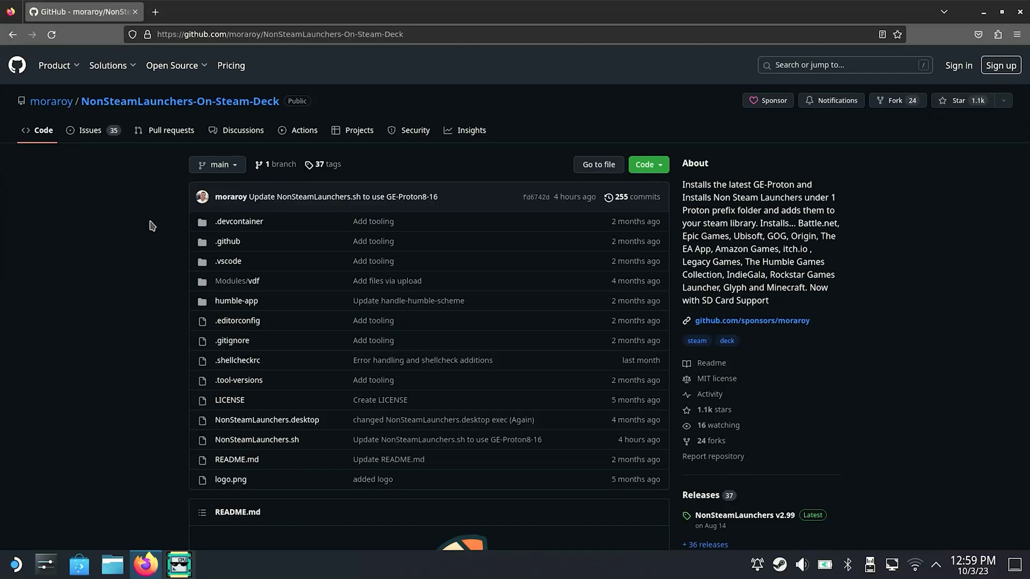
Step: Download the NonSteamLaunchers desktop file from the How to Install section of its GitHub README and show it in its folder
scroll(177, 218, down, 6)
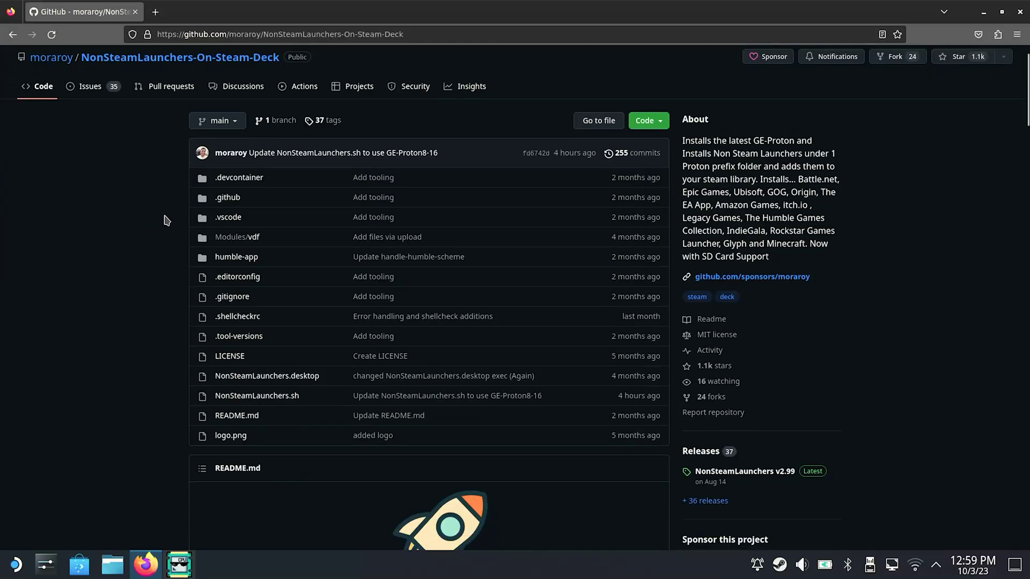
scroll(161, 233, down, 18)
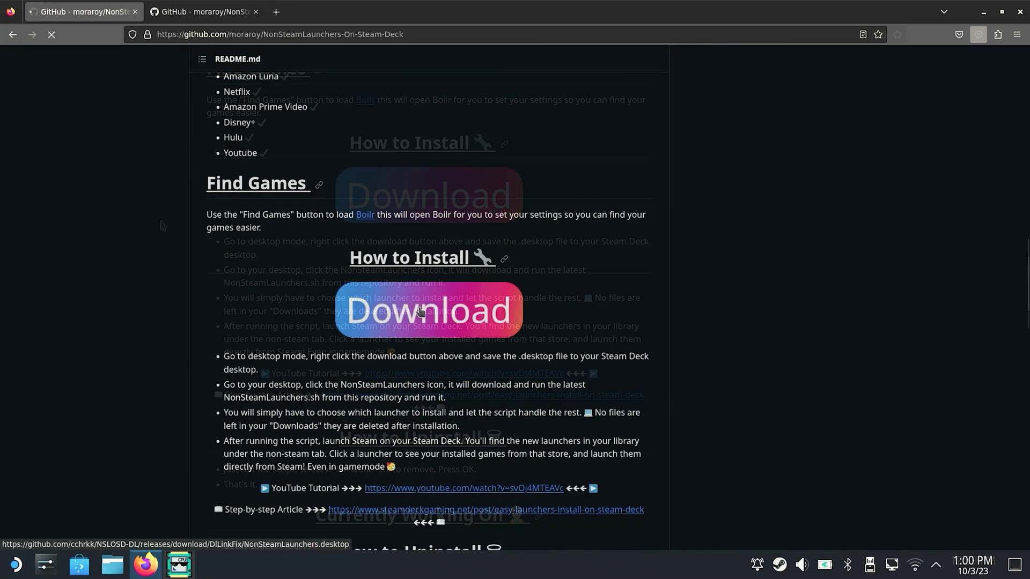
click(419, 303)
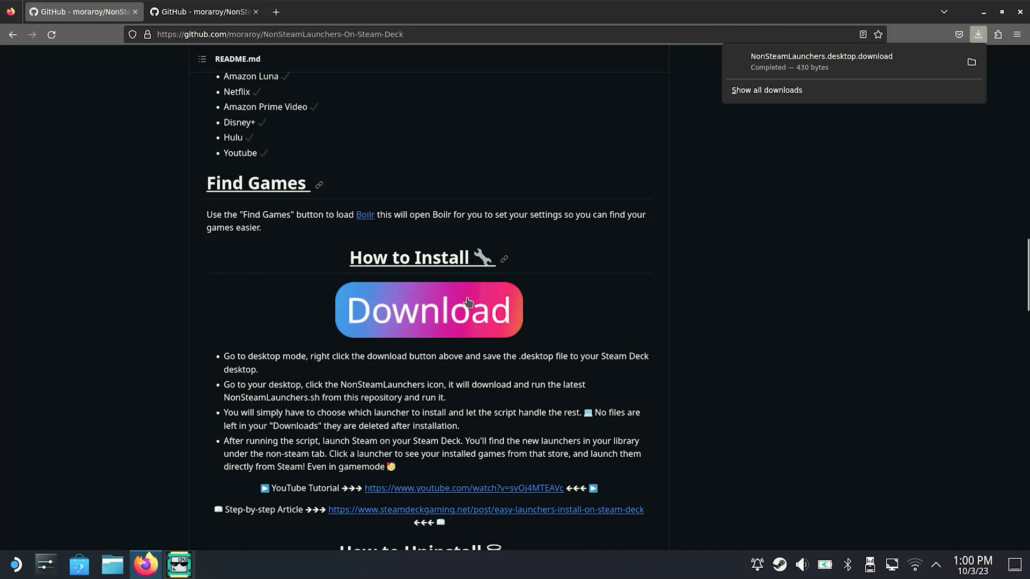
click(971, 63)
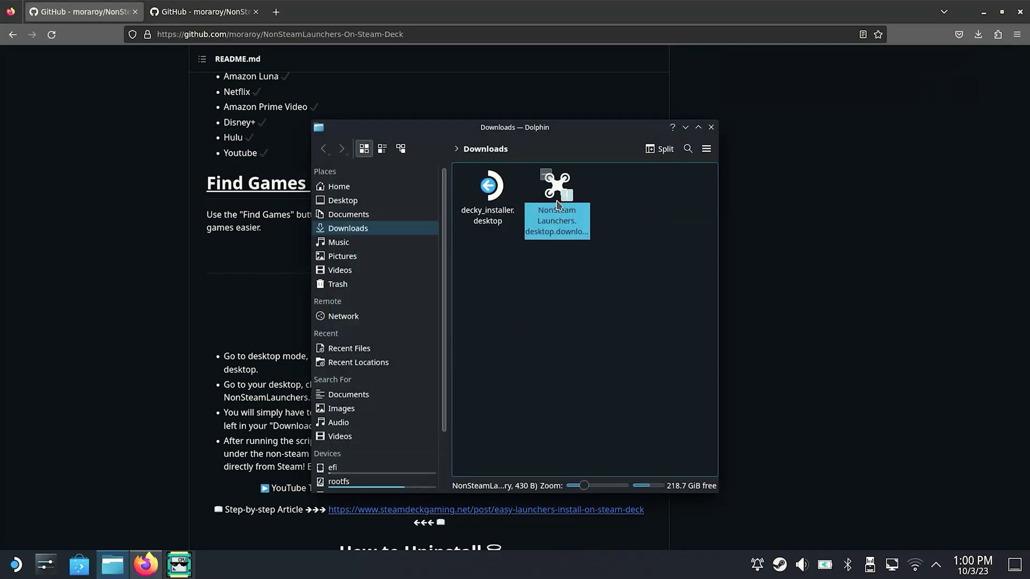
Step: Rename the downloaded file to NonSteamLaunchers.desktop by removing the download extension and its dot
key(F2)
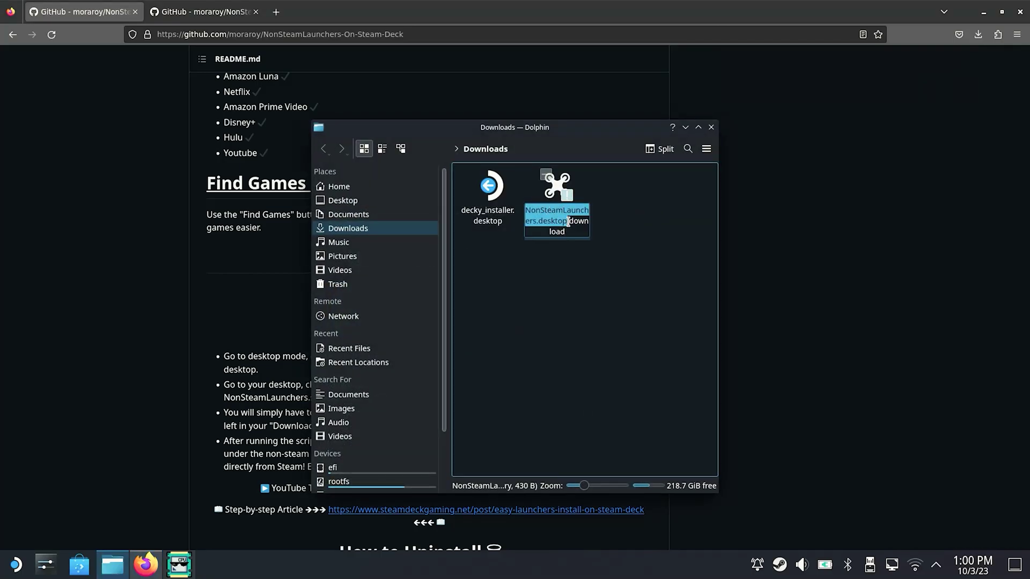
double_click(575, 234)
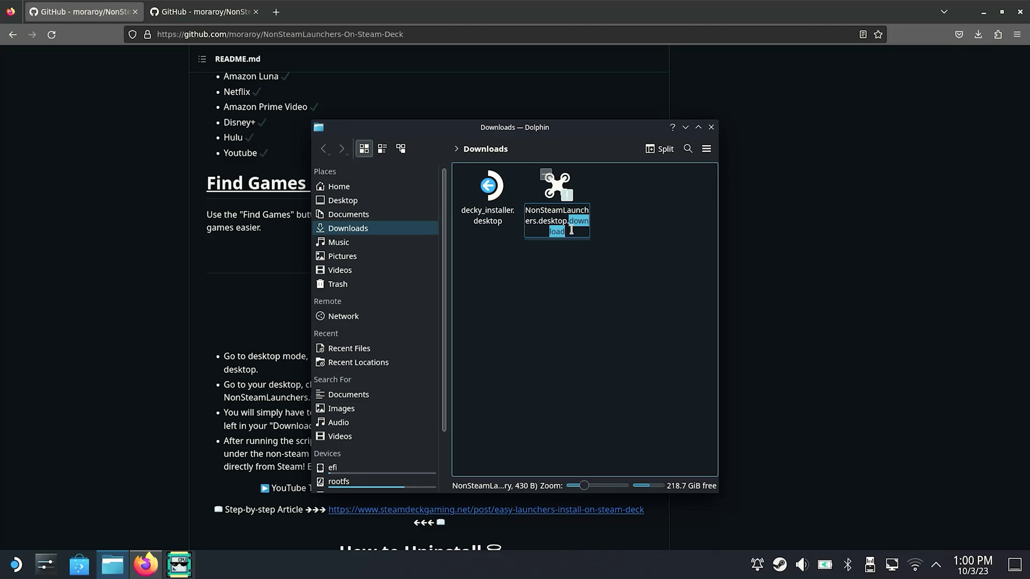
key(BackSpace)
key(Return)
click(575, 235)
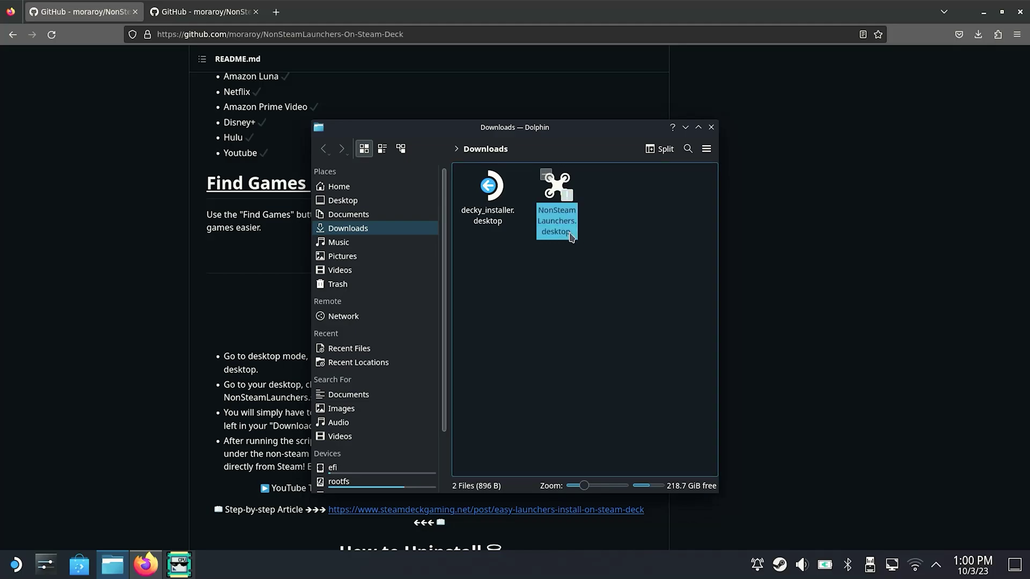
key(F2)
click(582, 225)
key(BackSpace)
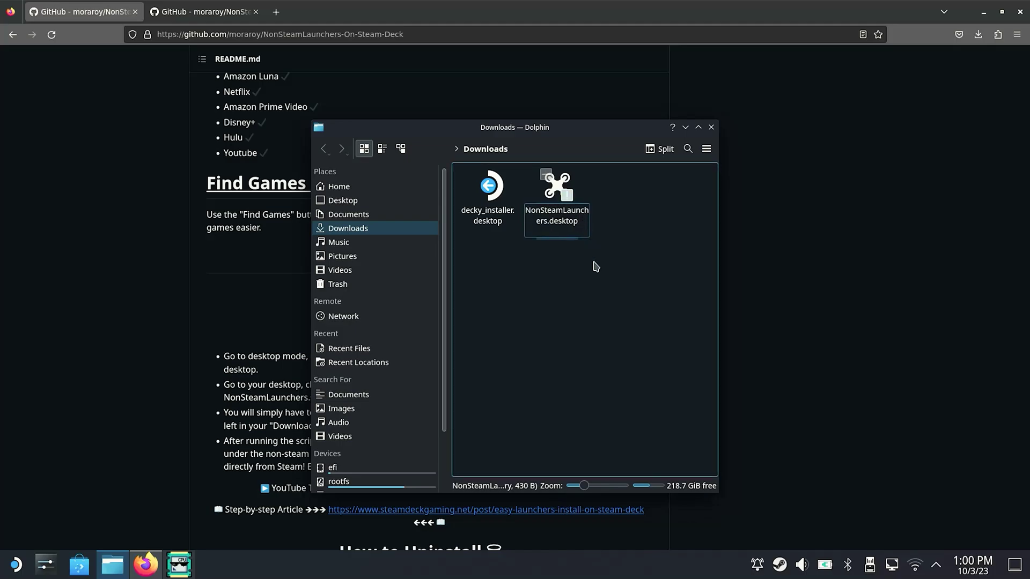
key(Return)
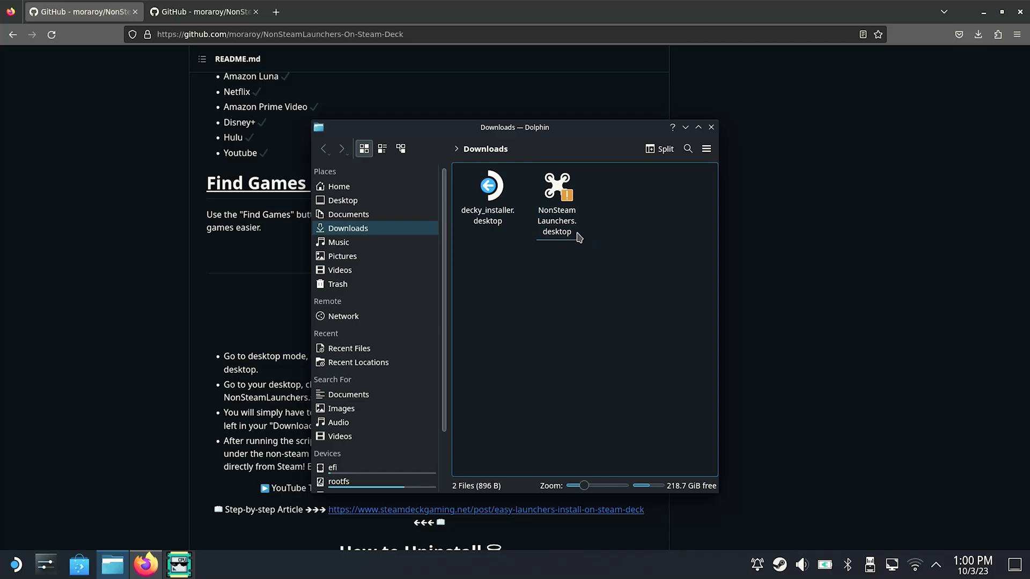
Step: Execute NonSteamLaunchers.desktop from the Downloads folder to bring up the launcher selection list
double_click(565, 202)
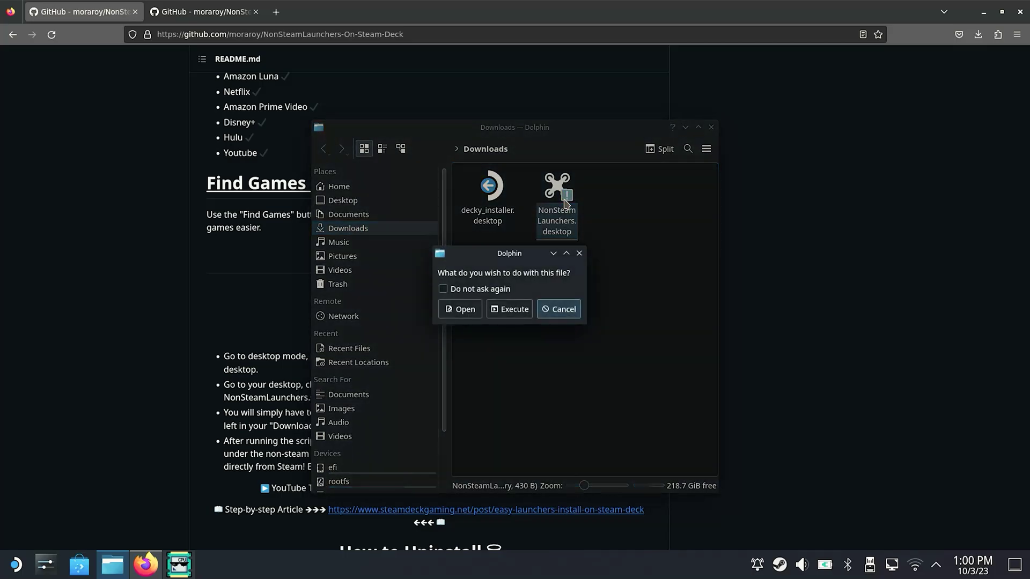
click(516, 312)
click(554, 301)
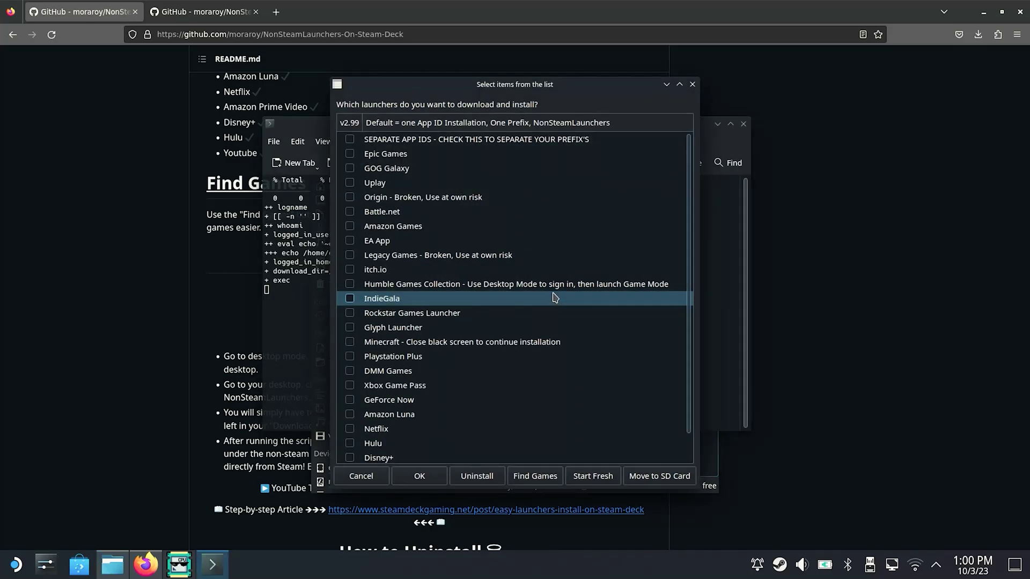
Step: Install the GOG Galaxy, Uplay and Battle.net launchers without adding any custom website shortcuts
click(350, 167)
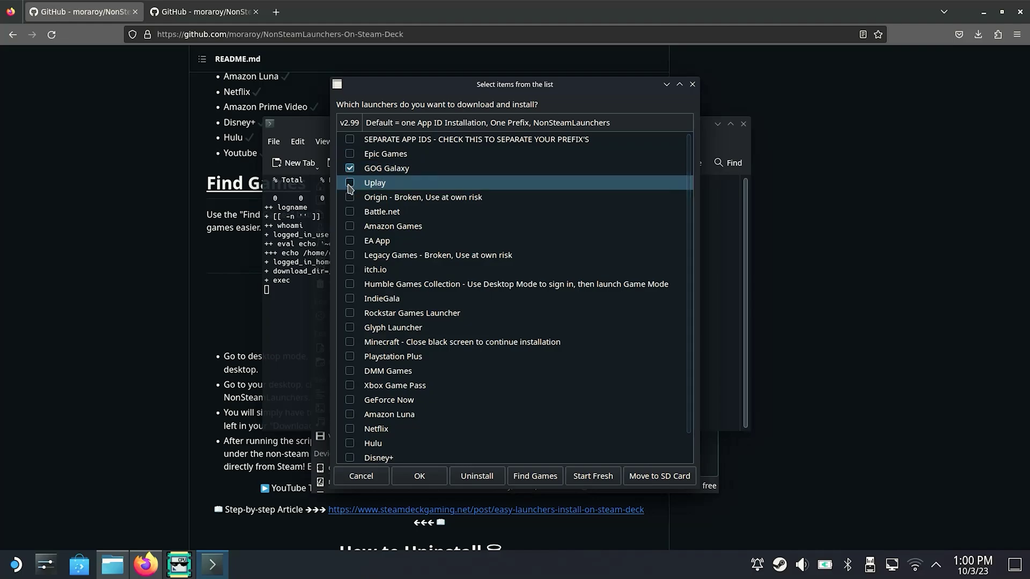
click(349, 184)
click(349, 212)
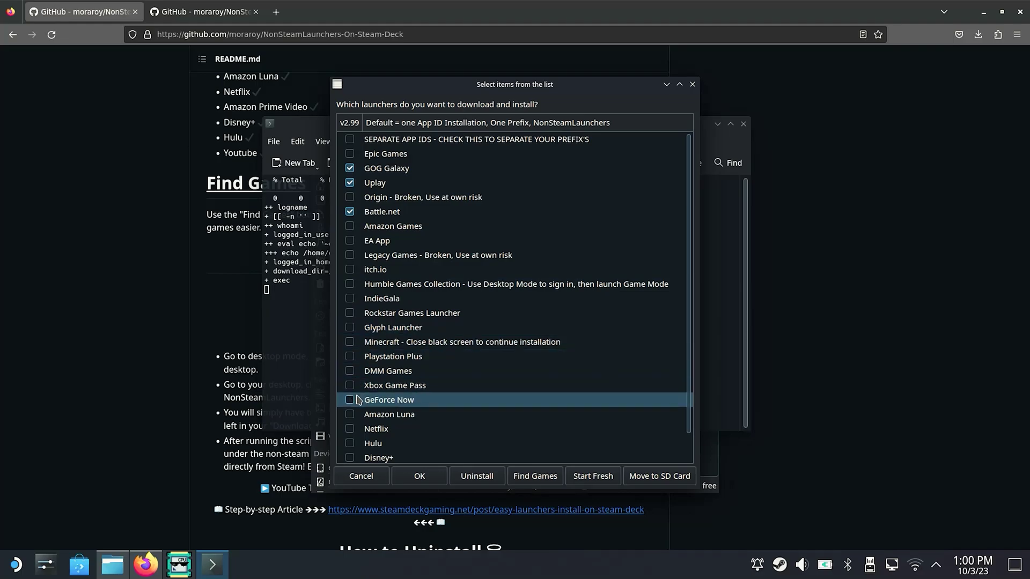
scroll(358, 399, down, 1)
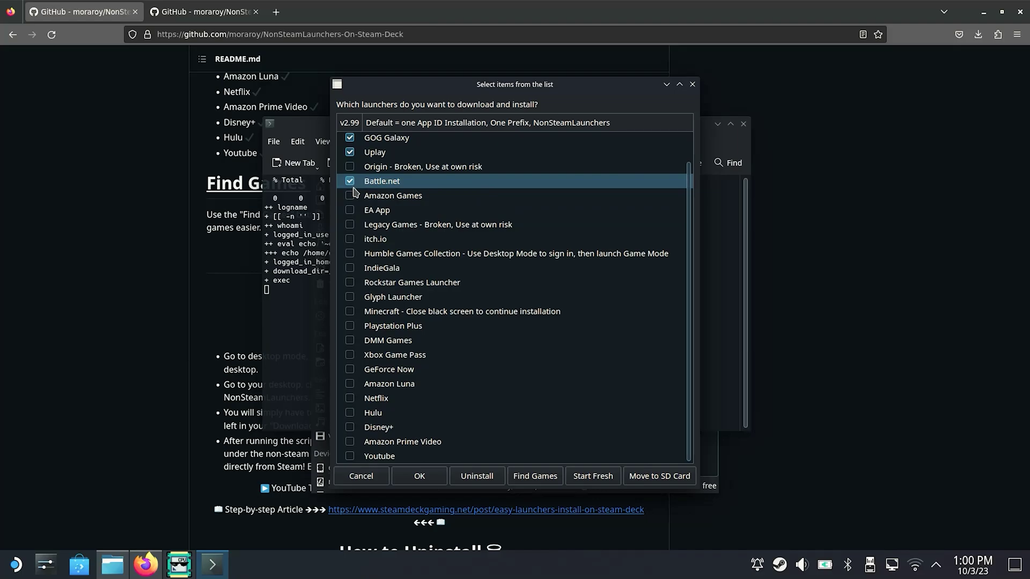
scroll(354, 188, up, 1)
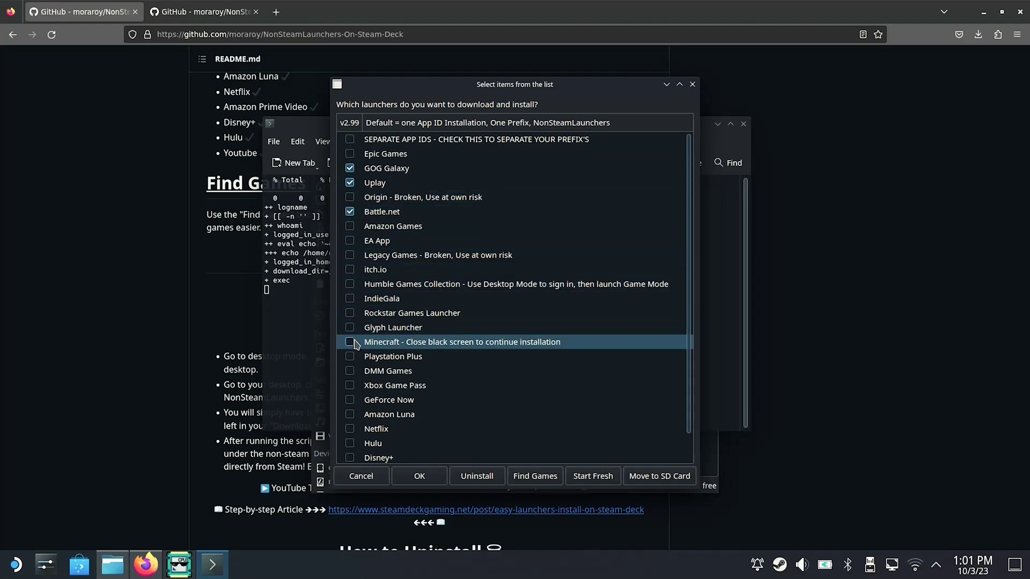
scroll(356, 378, down, 1)
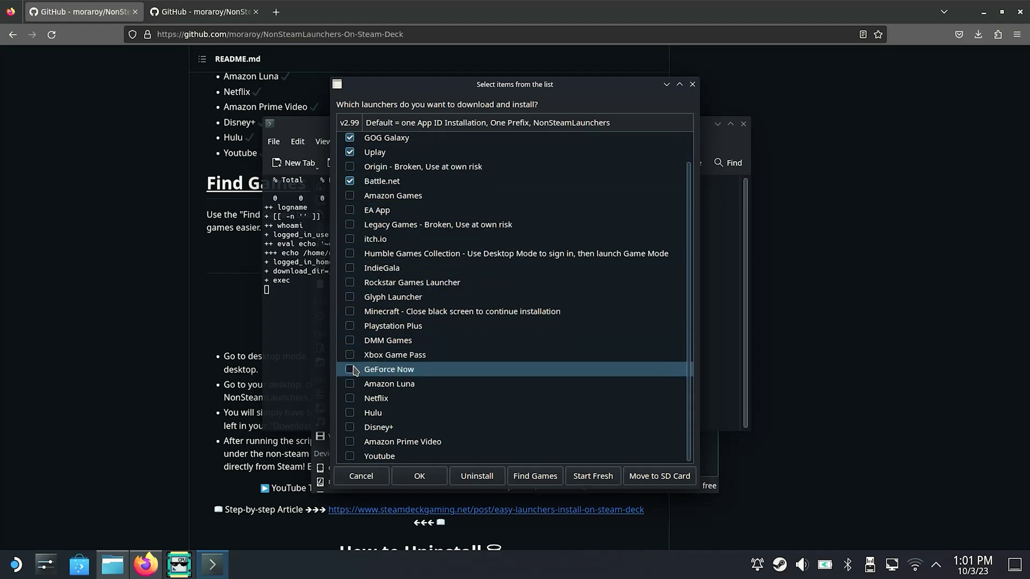
click(419, 476)
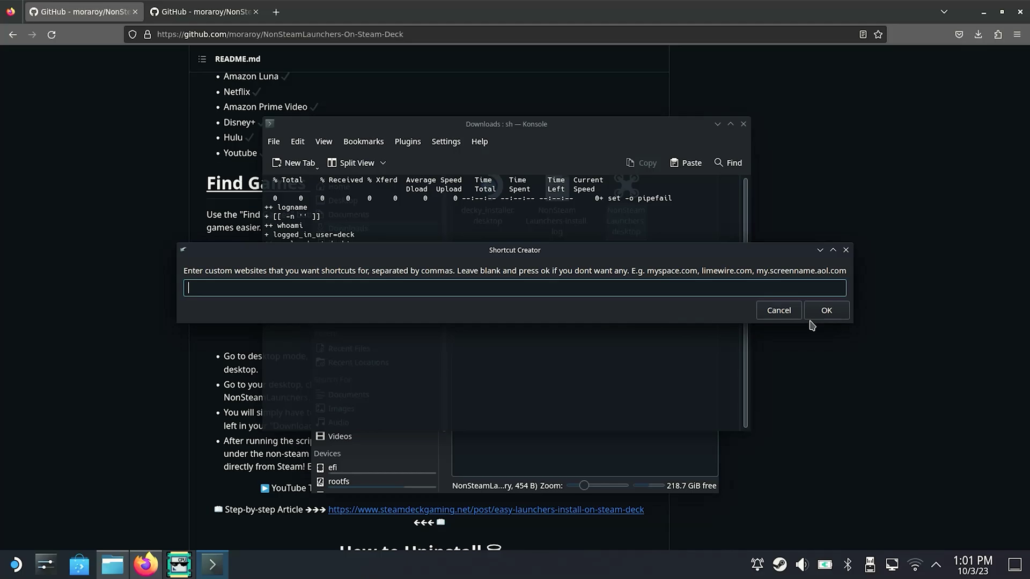
click(826, 311)
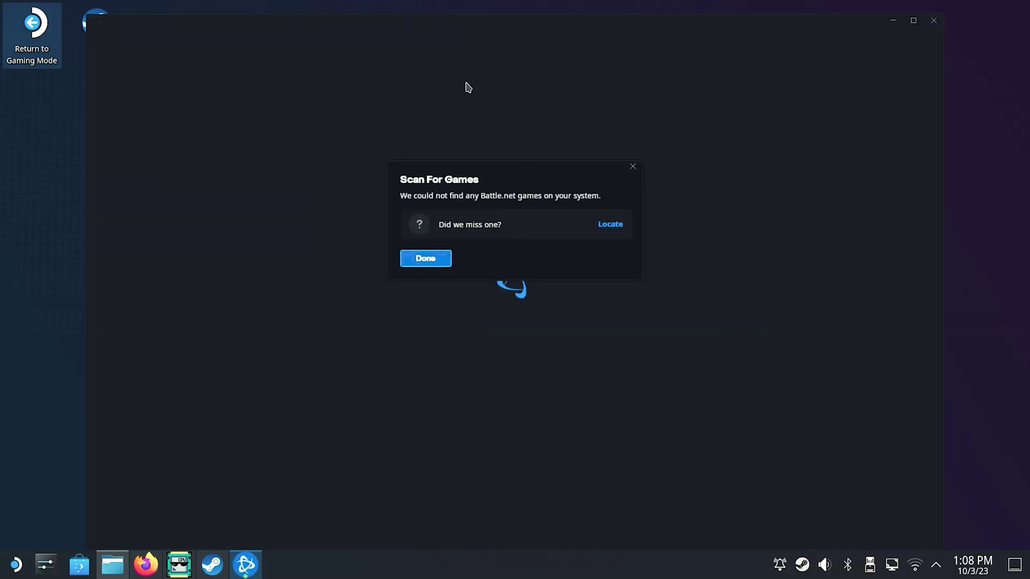
Step: Finish the Battle.net game scan and dismiss the welcome introduction
click(432, 260)
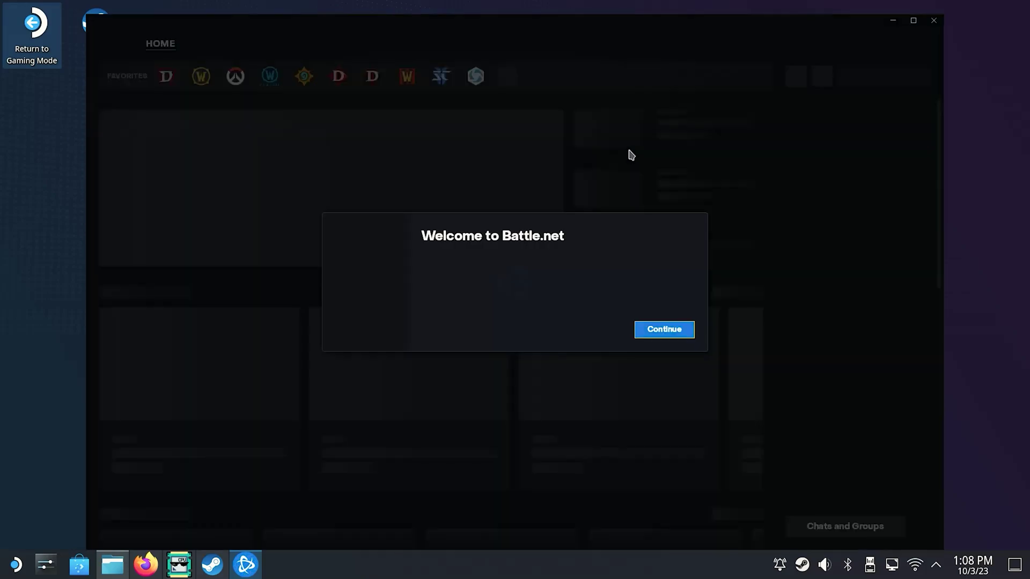
click(557, 170)
click(789, 125)
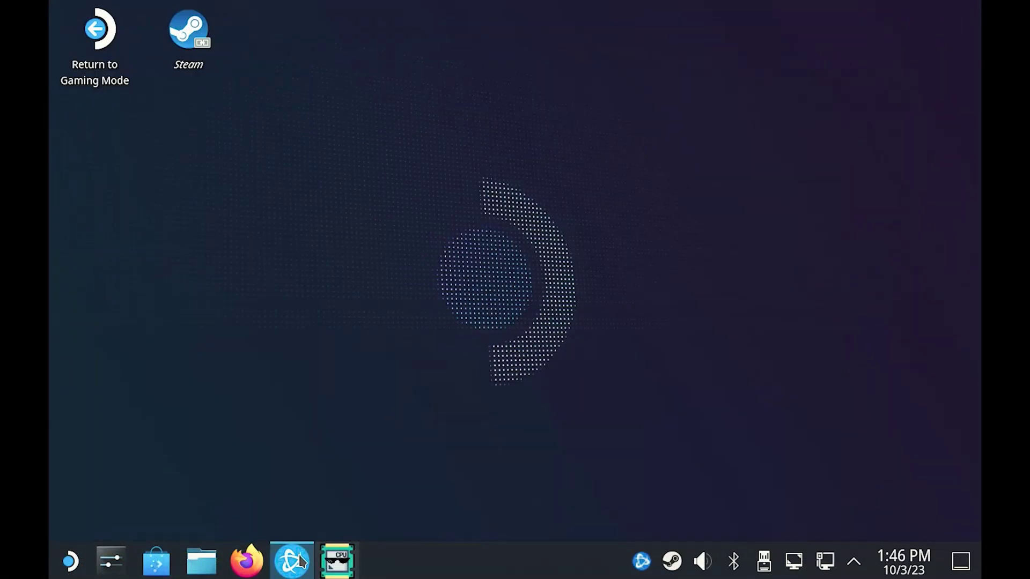
Step: Bring up the Battle.net window and view the World of Warcraft, Overwatch, World of Warcraft Classic and Diablo IV pages
click(292, 561)
click(208, 95)
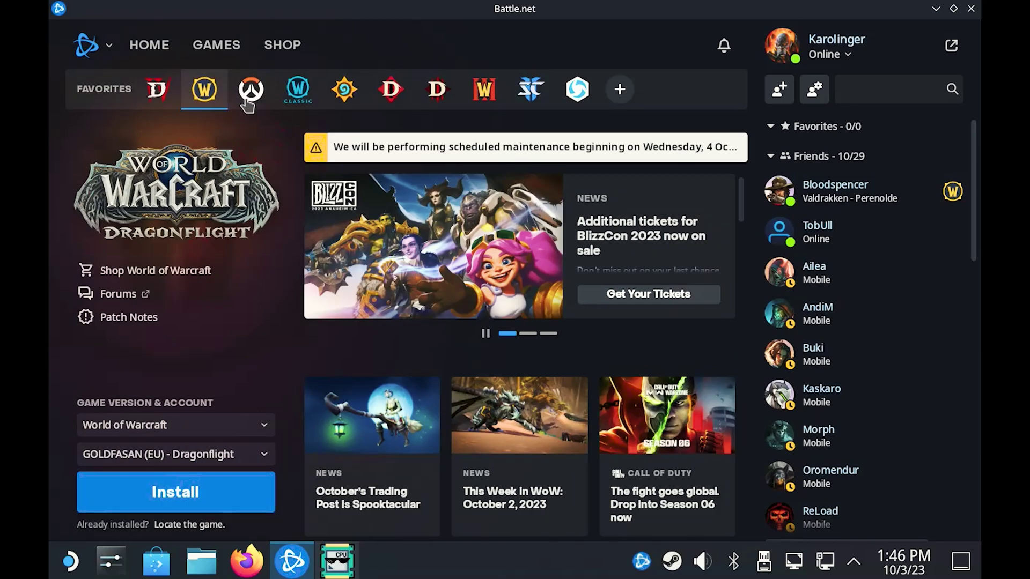
click(249, 94)
click(297, 88)
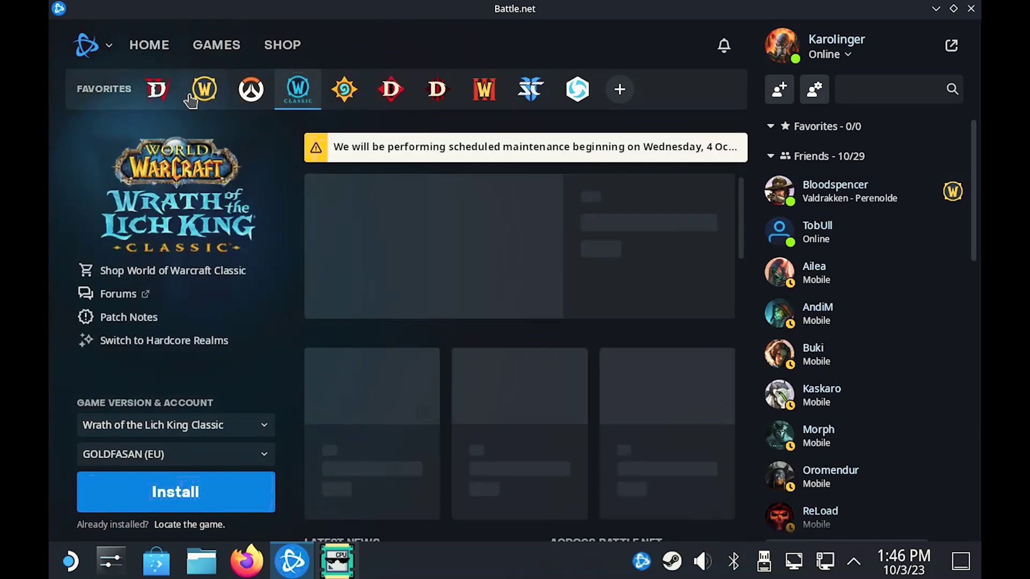
click(157, 89)
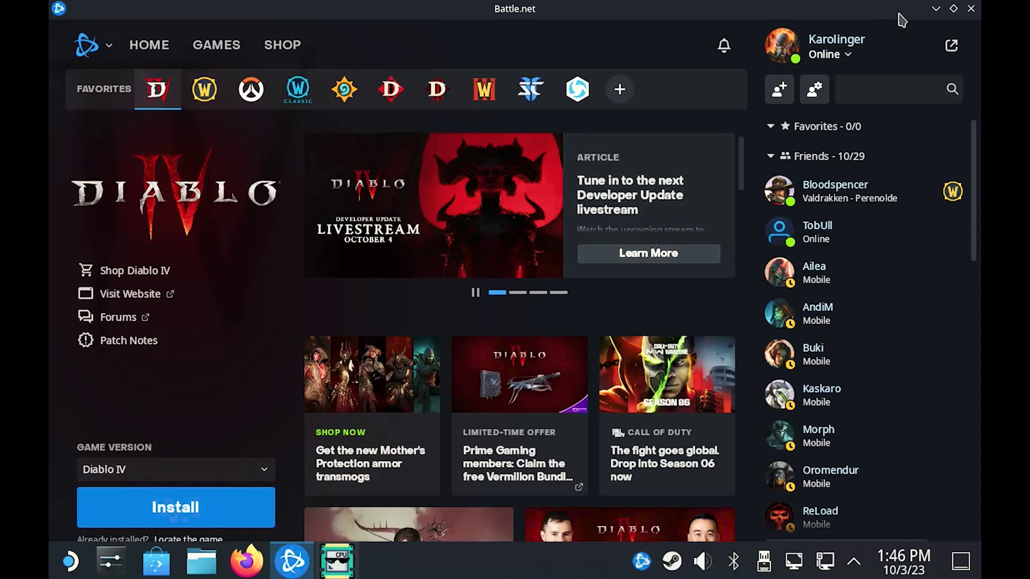
click(954, 9)
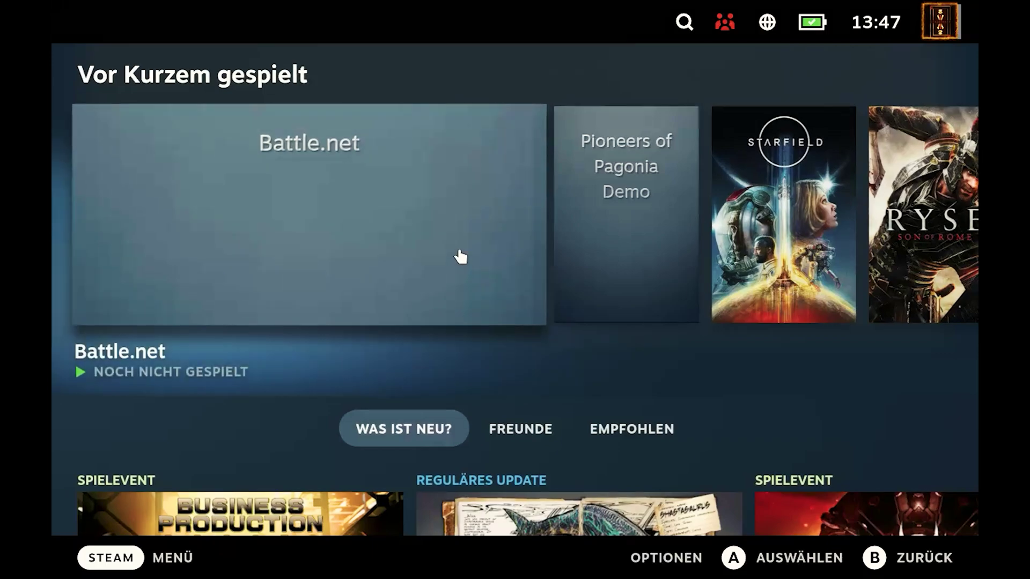
Step: Launch Battle.net from the recently played games in gaming mode and go to its home page
click(460, 258)
click(253, 277)
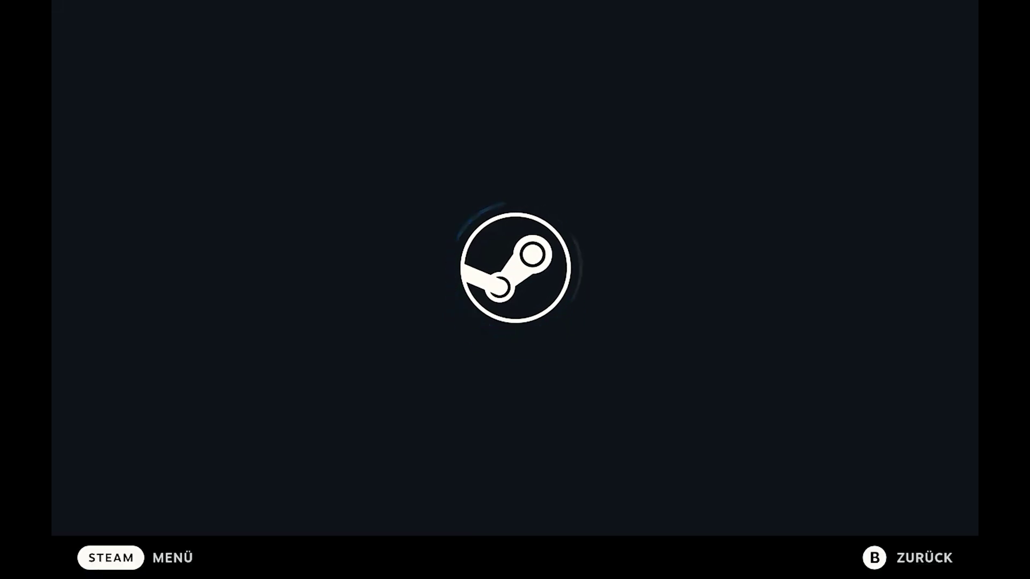
click(155, 65)
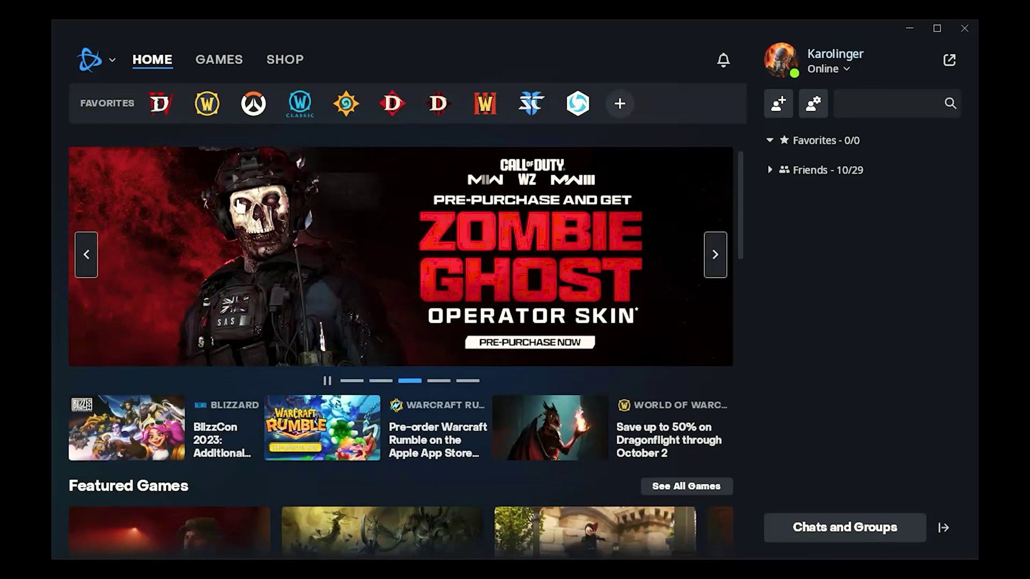
Step: Look through the Battle.net home page, the installed games and the My Games list
scroll(375, 257, down, 4)
scroll(376, 257, up, 4)
click(218, 63)
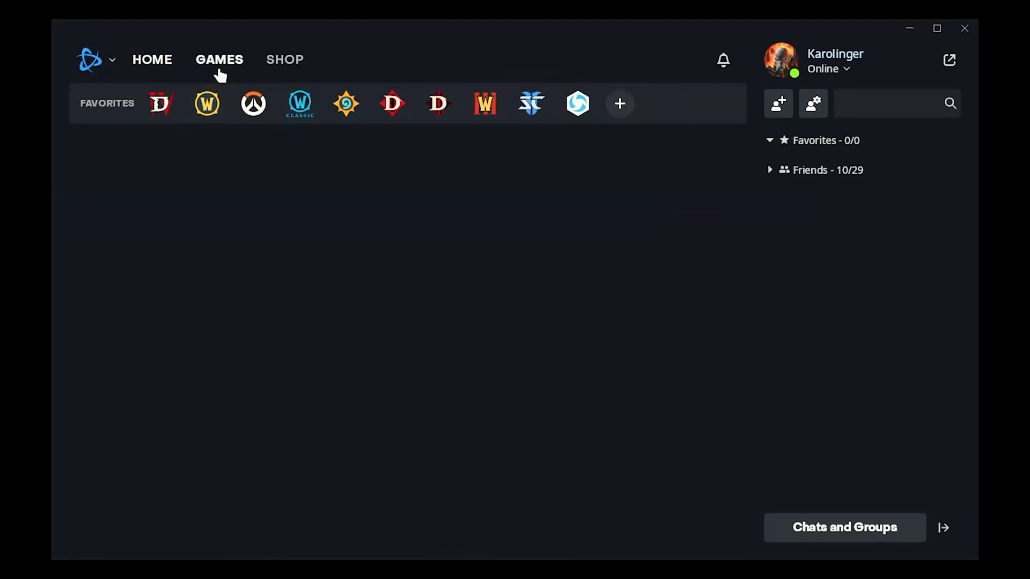
click(150, 199)
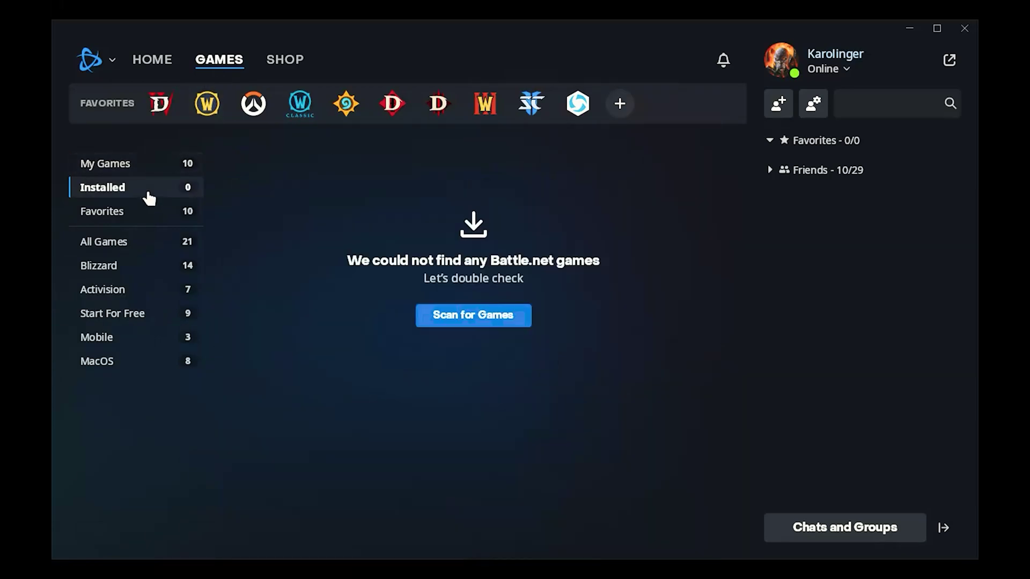
click(149, 166)
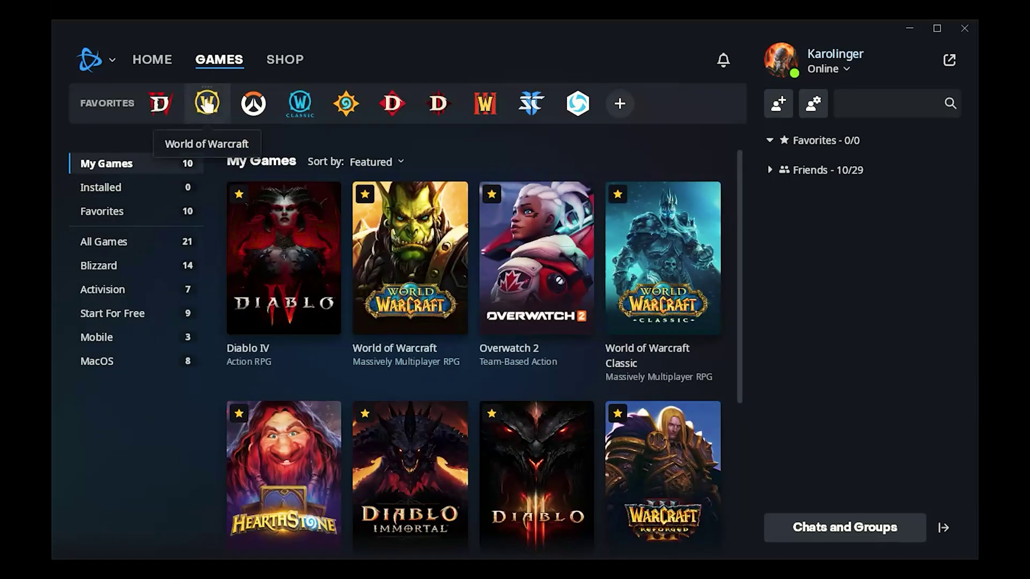
Step: Start the Hearthstone installation setup from its favorites page and set Deutsch as the only install language
click(329, 102)
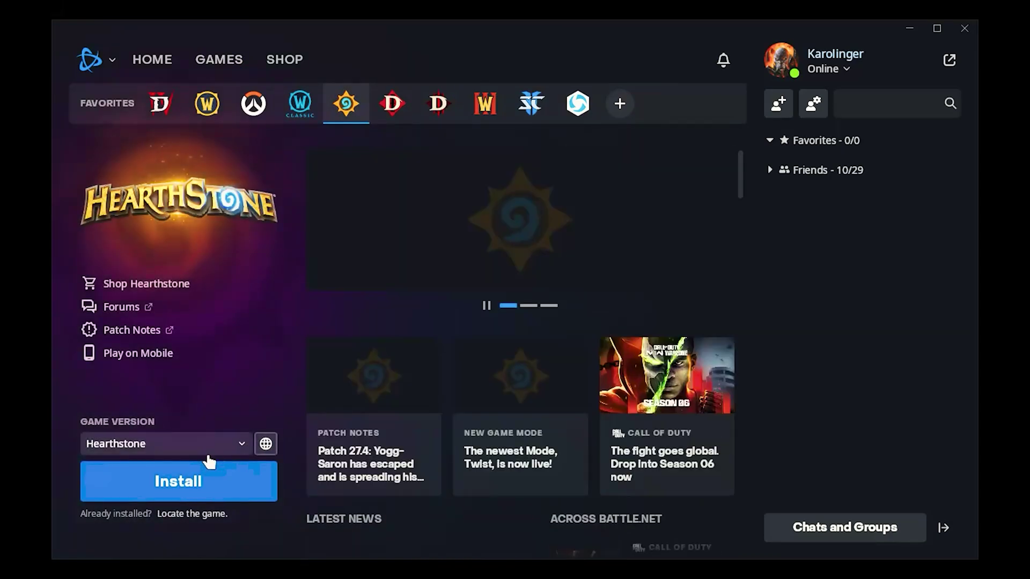
click(198, 479)
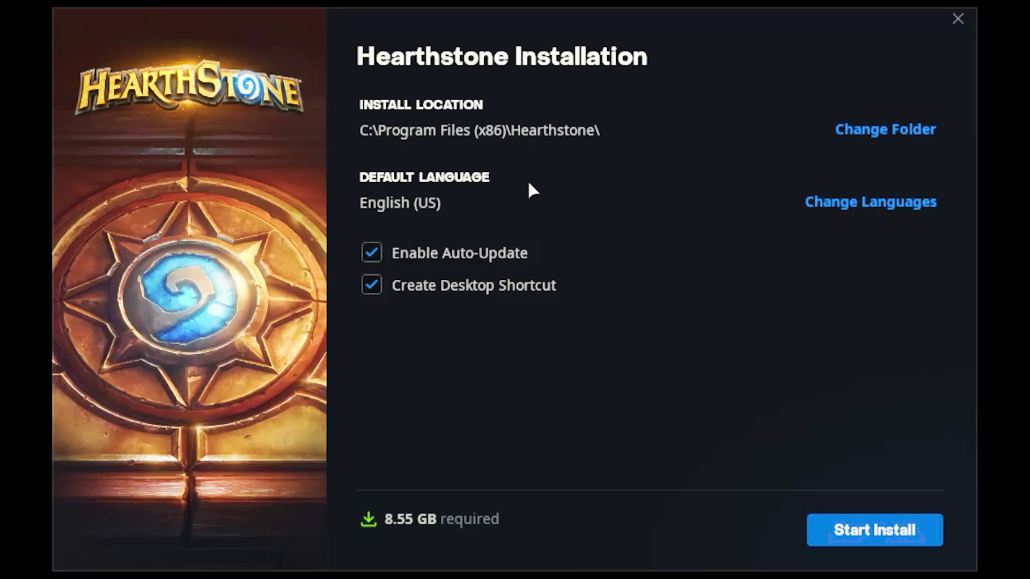
click(858, 202)
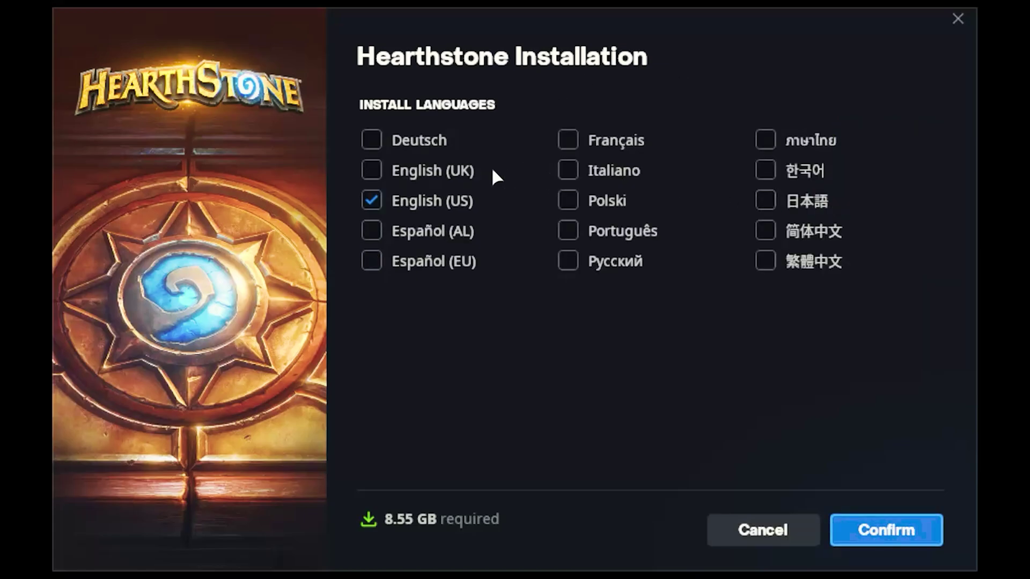
click(372, 142)
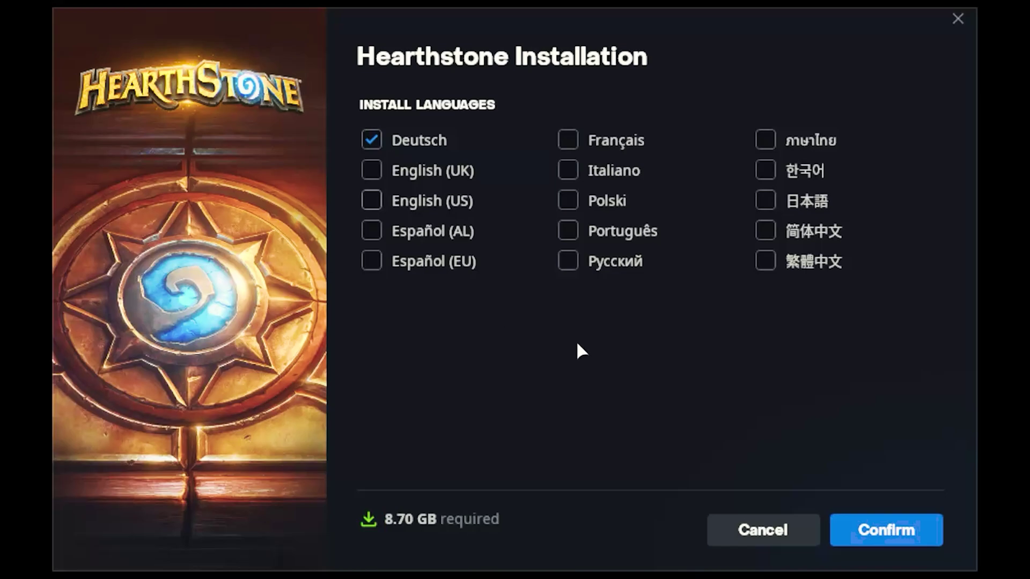
click(888, 535)
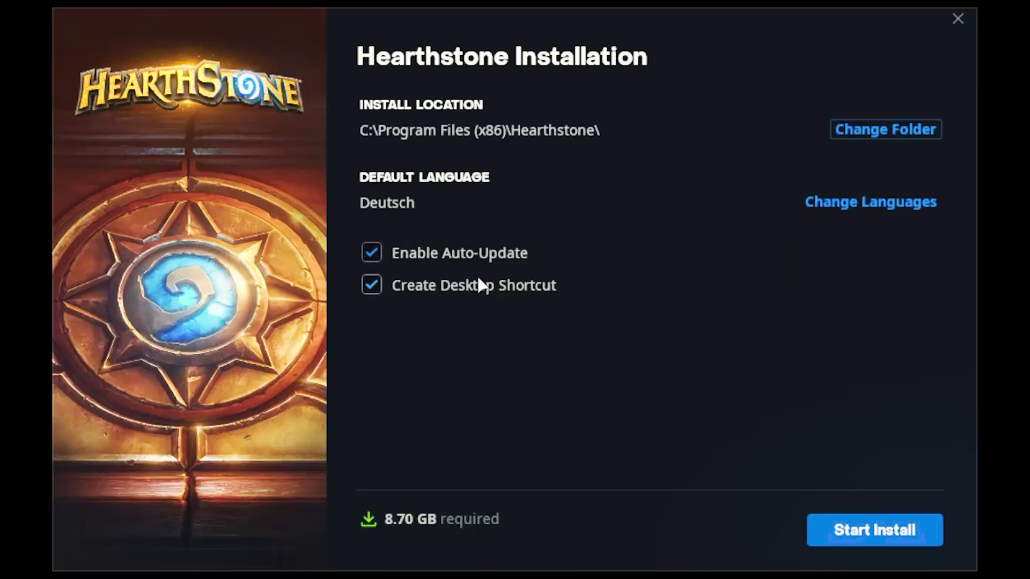
Step: Open the folder selection for Hearthstone's install location
click(858, 130)
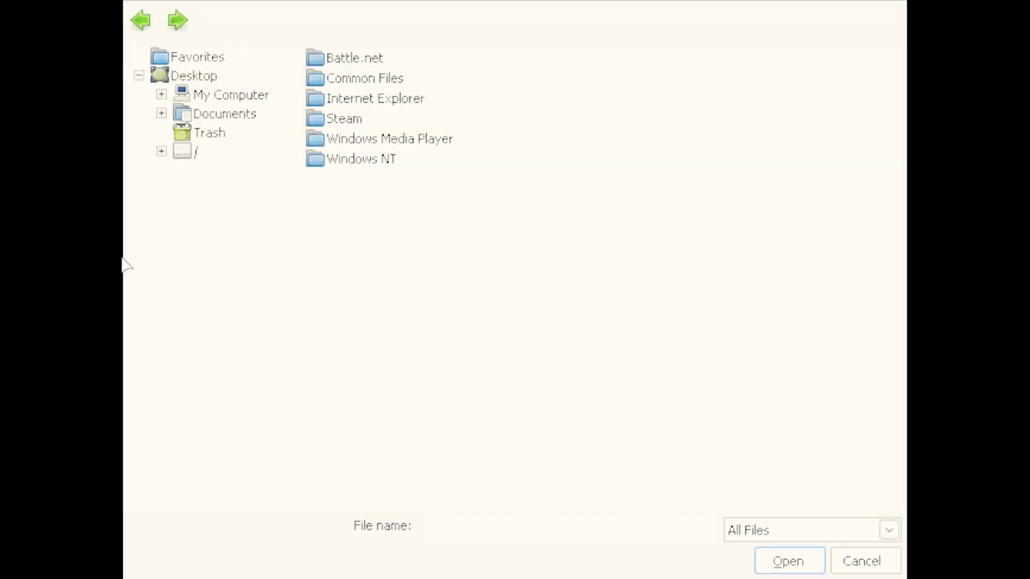